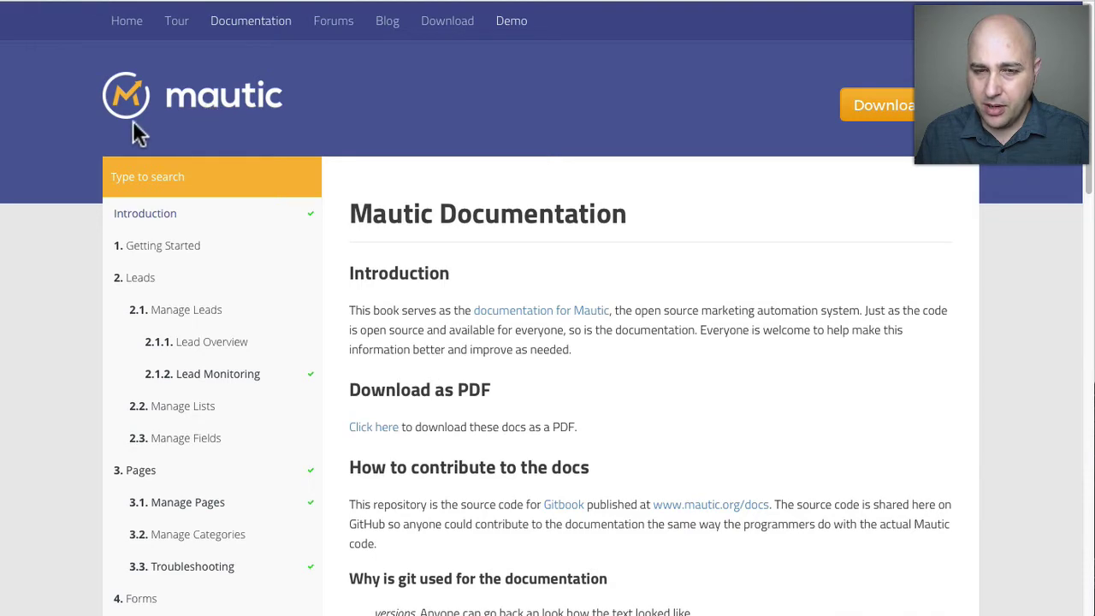
Scroll down the Mautic Documentation intro page past the contribution guide
scroll(111, 144, "down", 7)
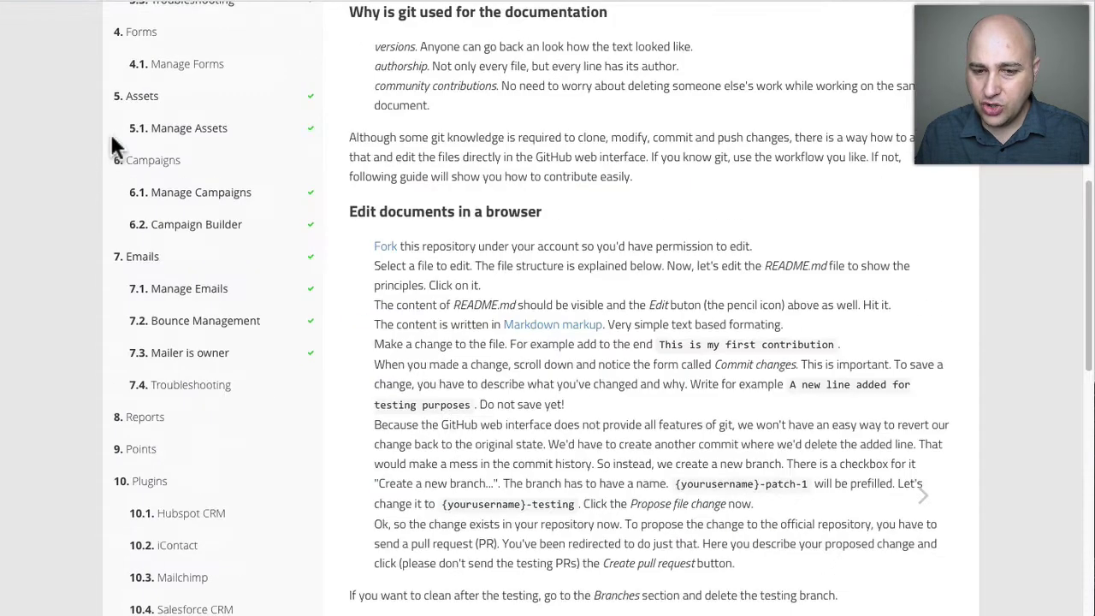
scroll(106, 152, "down", 15)
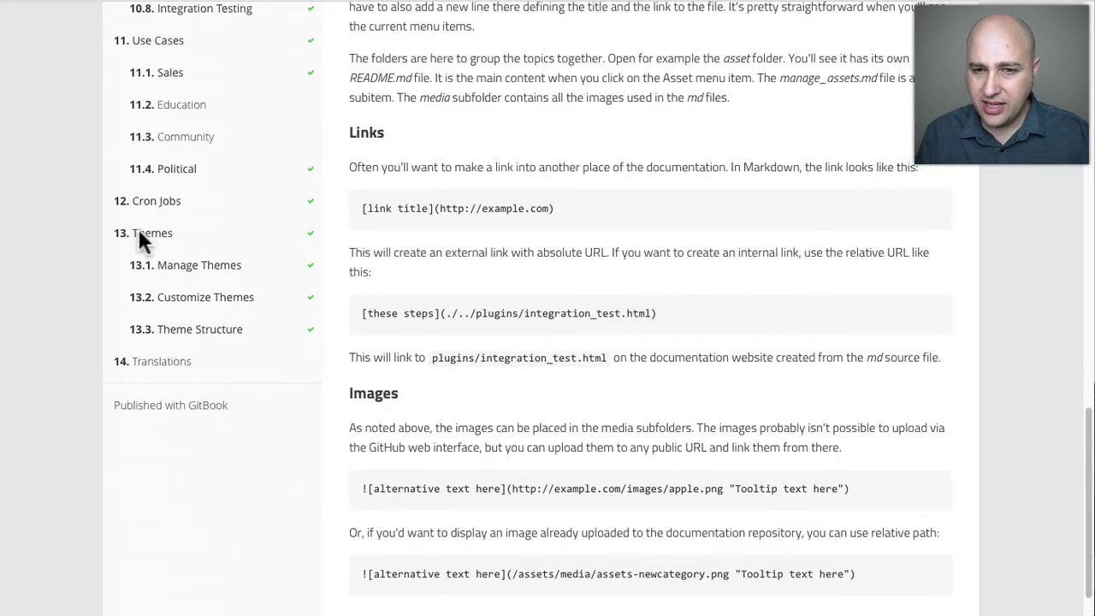
Open the Cron Jobs chapter and scroll to the Campaigns and Process Email Queue commands
left_click(157, 209)
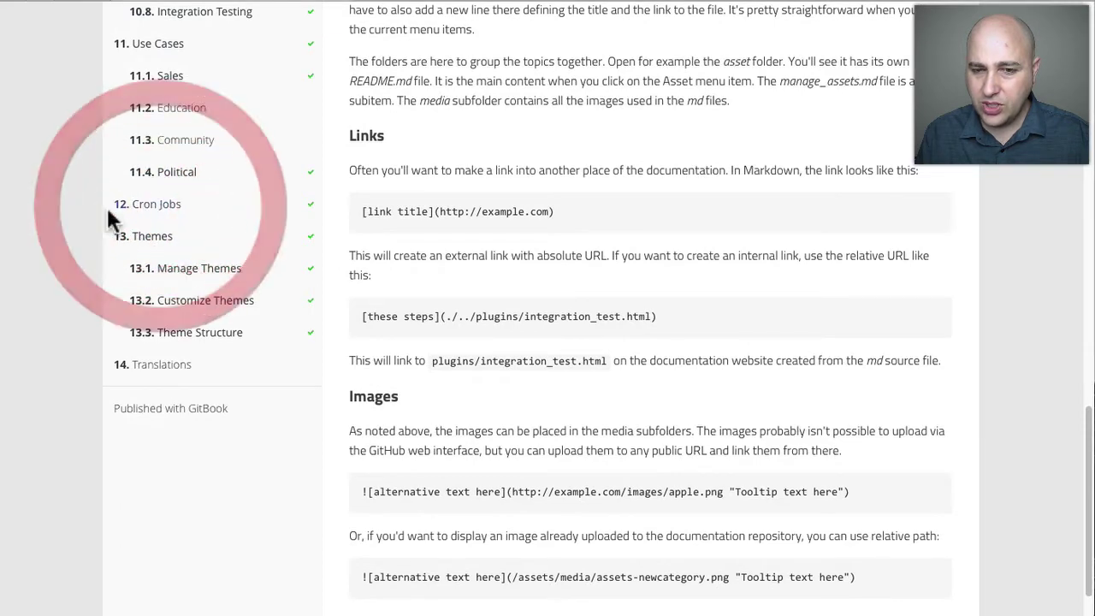
scroll(467, 252, "up", 7)
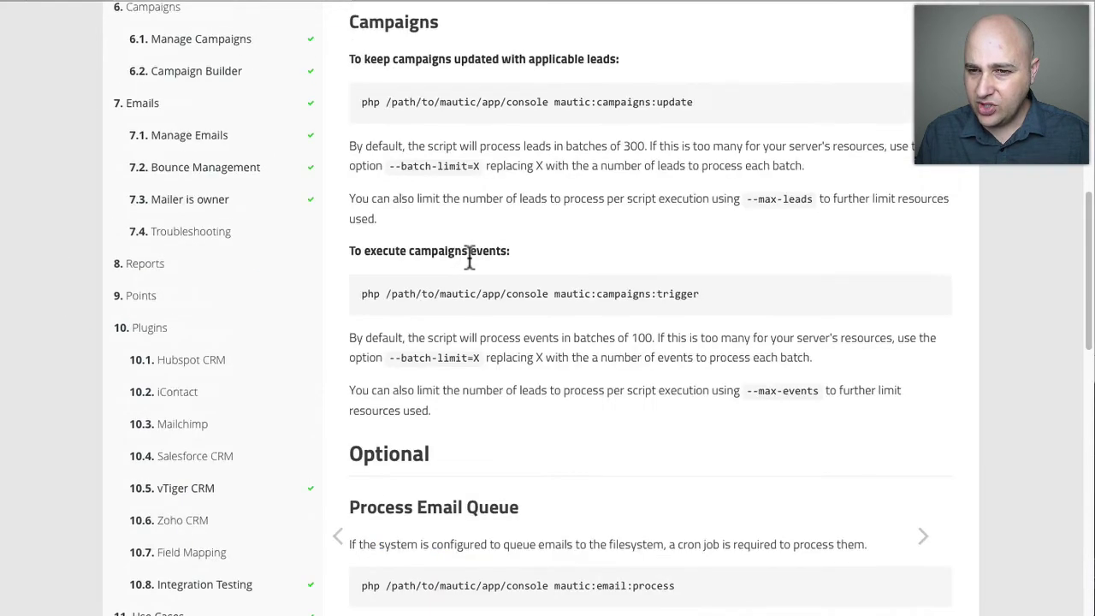
scroll(468, 257, "up", 3)
scroll(467, 252, "down", 4)
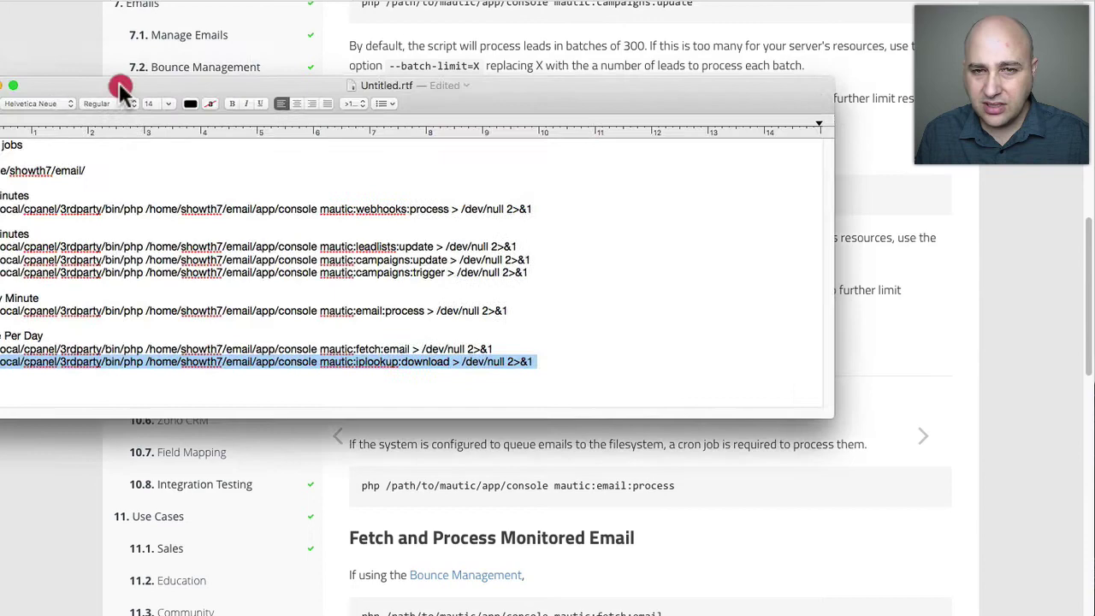
Shift the TextEdit cron notes window and deselect the iplookup command line
left_click_drag(181, 86, 176, 78)
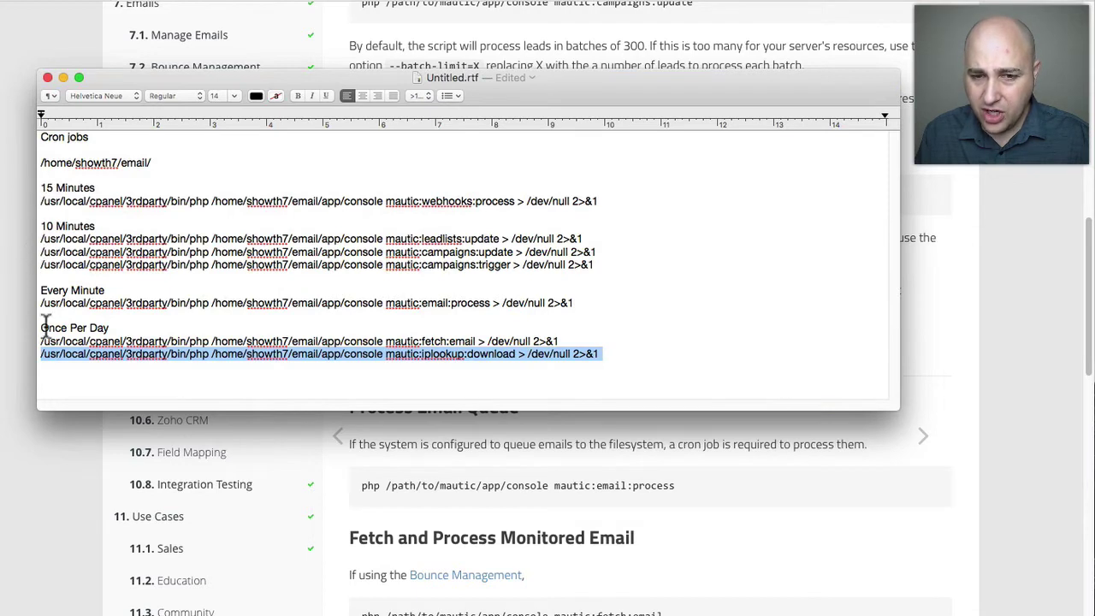
left_click(63, 363)
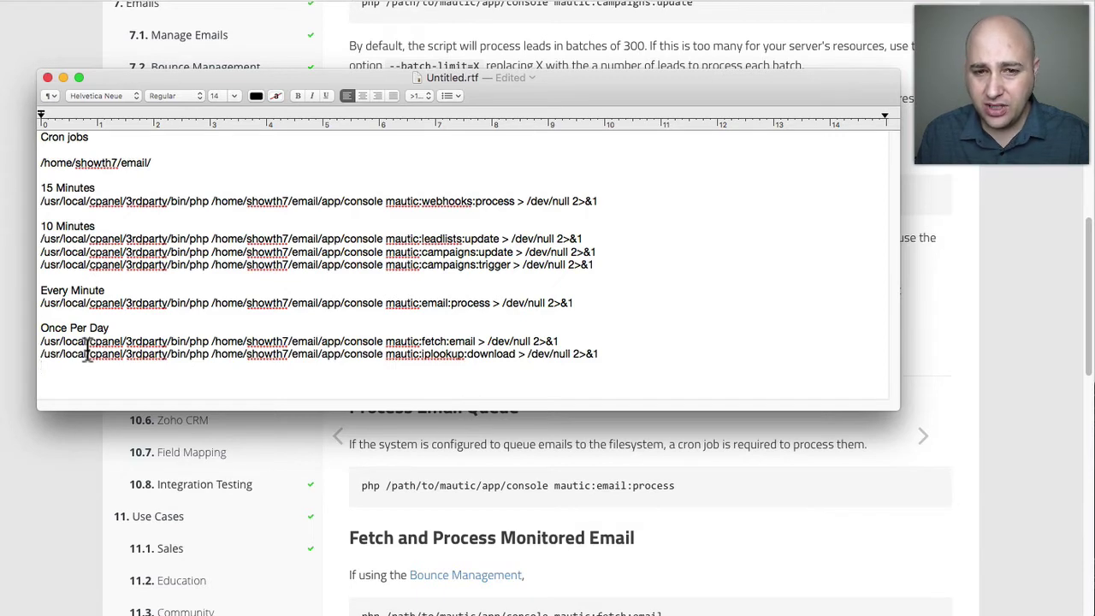
triple_click(41, 202)
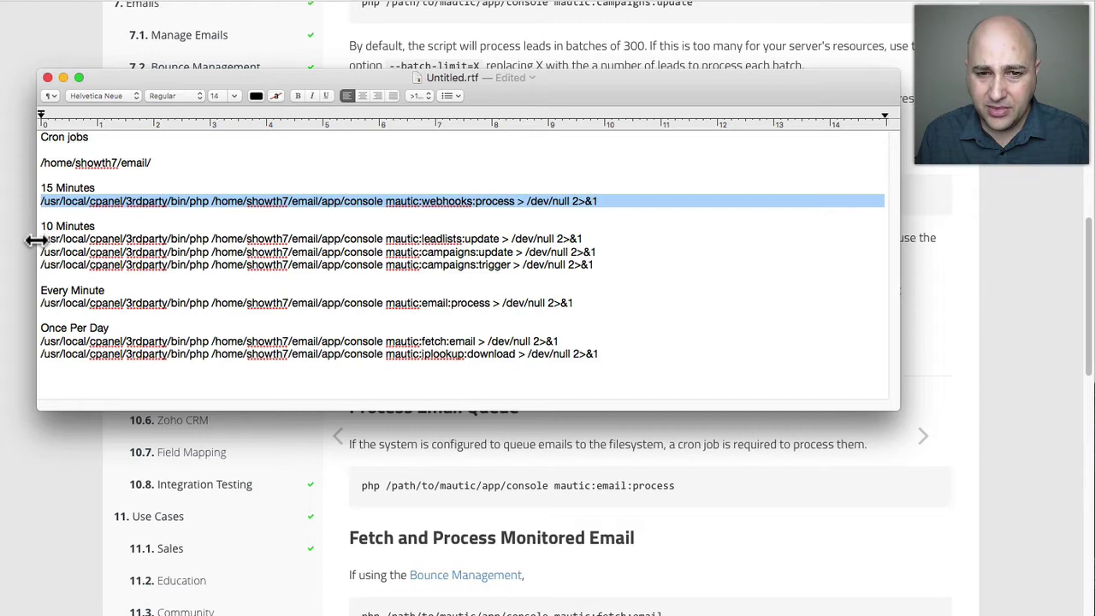
left_click_drag(40, 240, 44, 272)
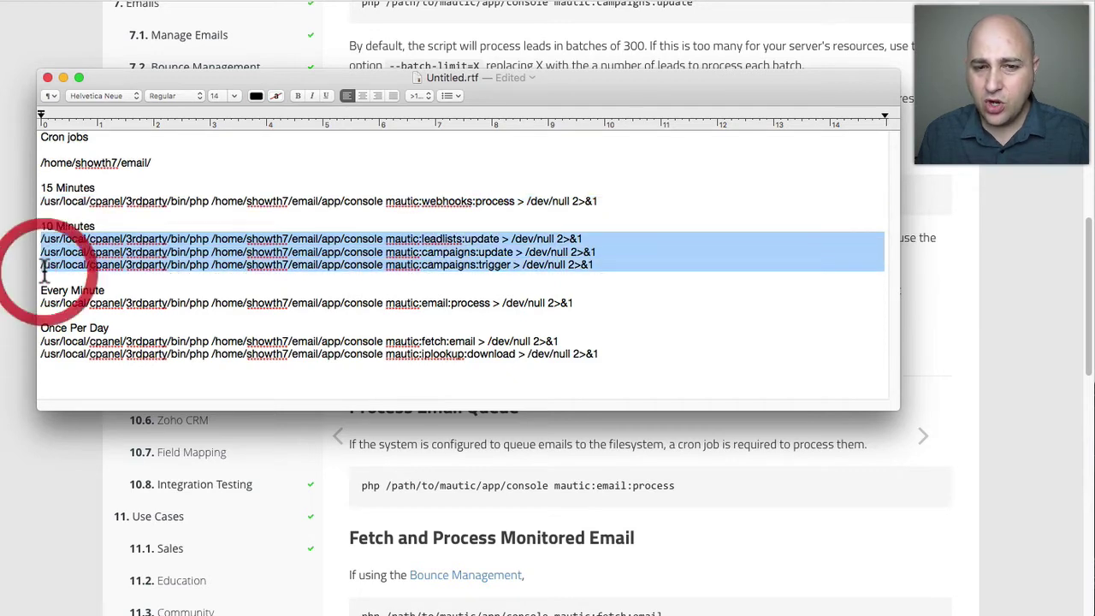
triple_click(41, 304)
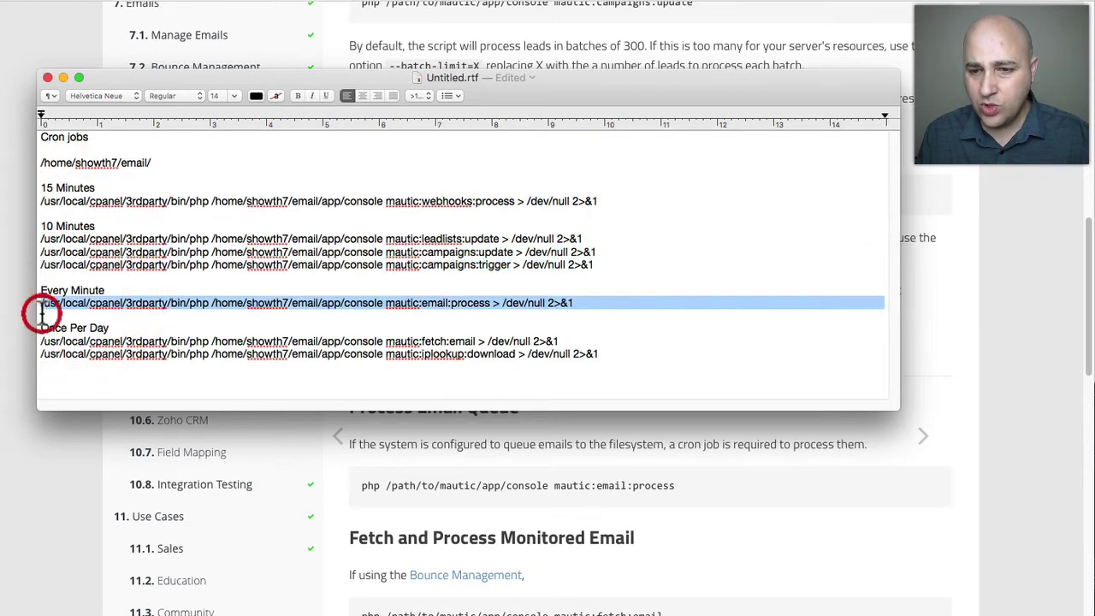
triple_click(41, 342)
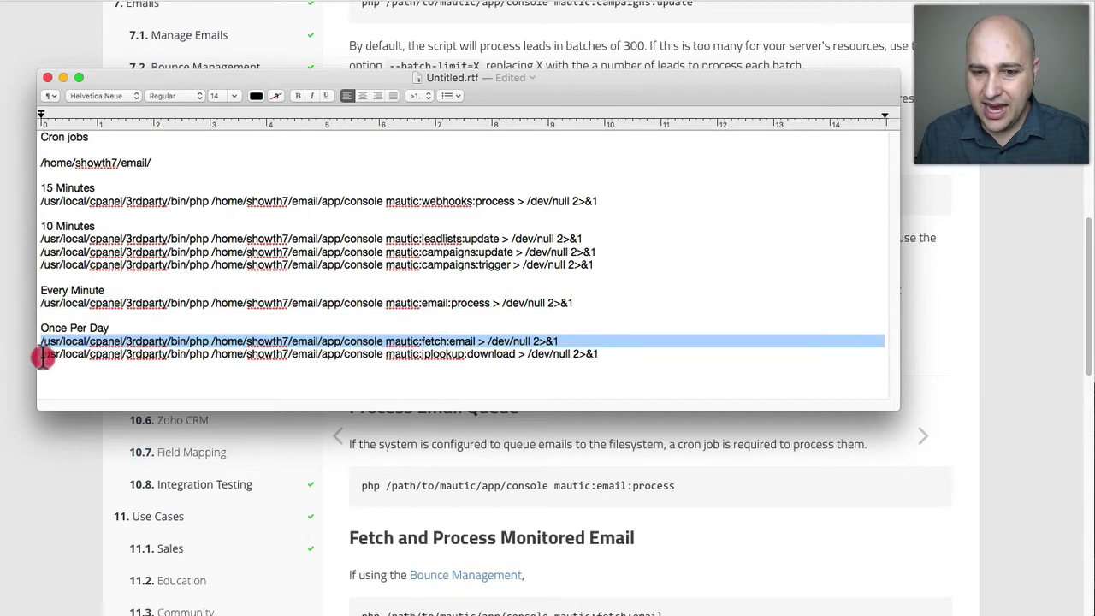
left_click_drag(43, 357, 43, 366)
left_click(76, 371)
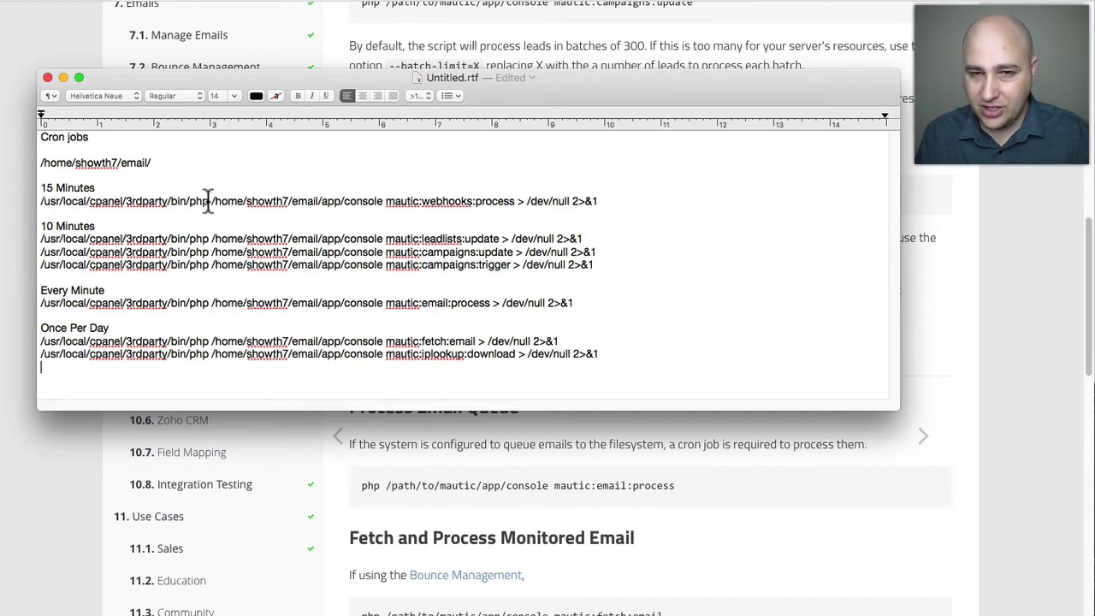
Highlight each part of the webhooks command and the install path, then return to the browser
left_click_drag(208, 201, 34, 205)
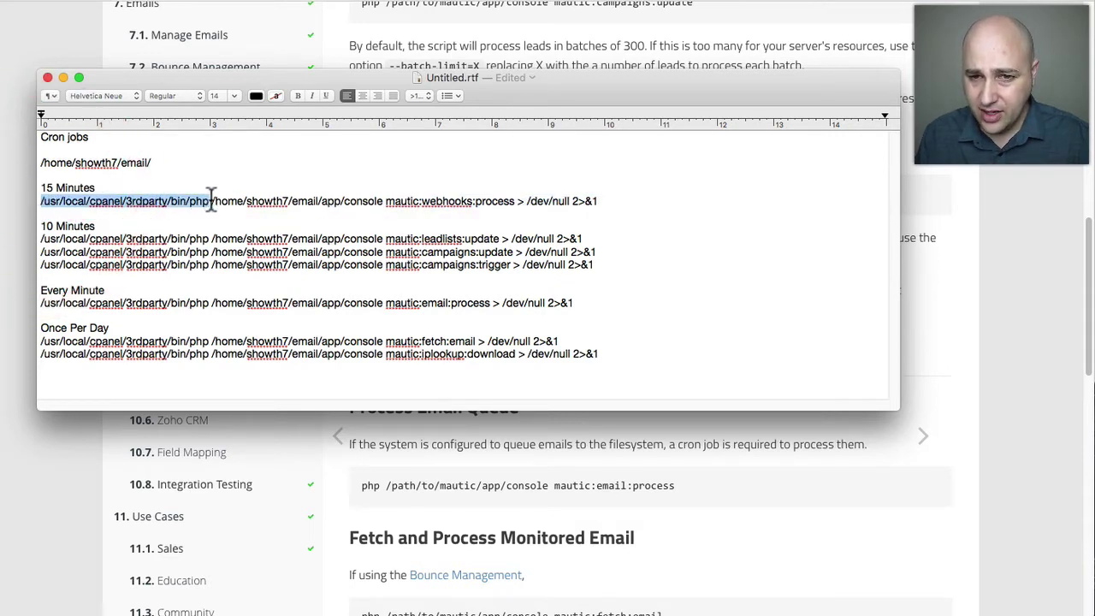
mouse_move(211, 201)
left_mouse_down()
mouse_move(519, 201)
mouse_move(383, 201)
left_mouse_up()
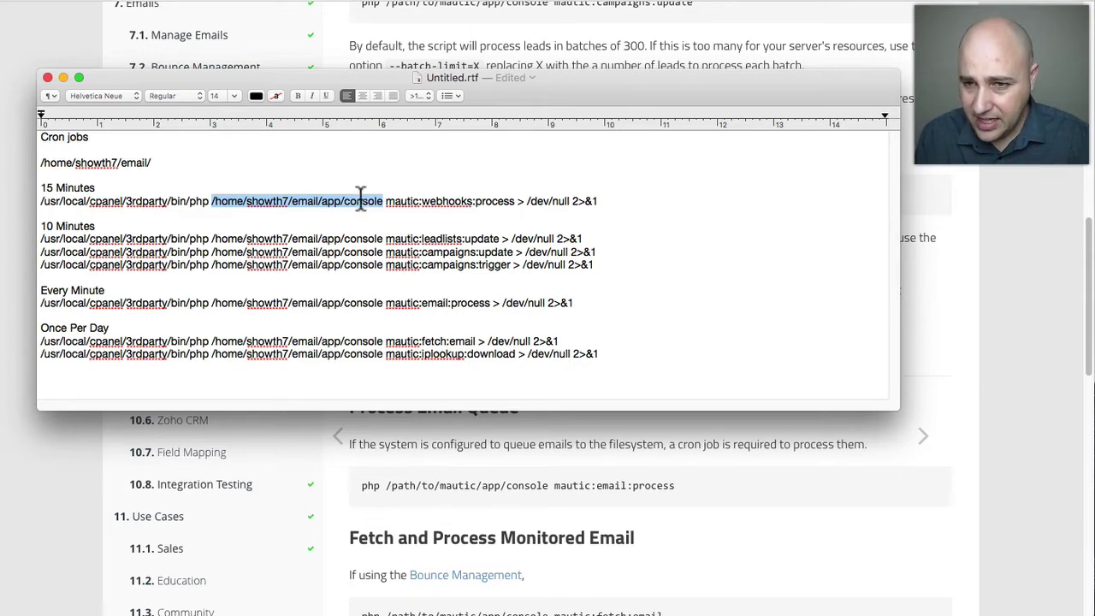
left_click_drag(386, 201, 516, 203)
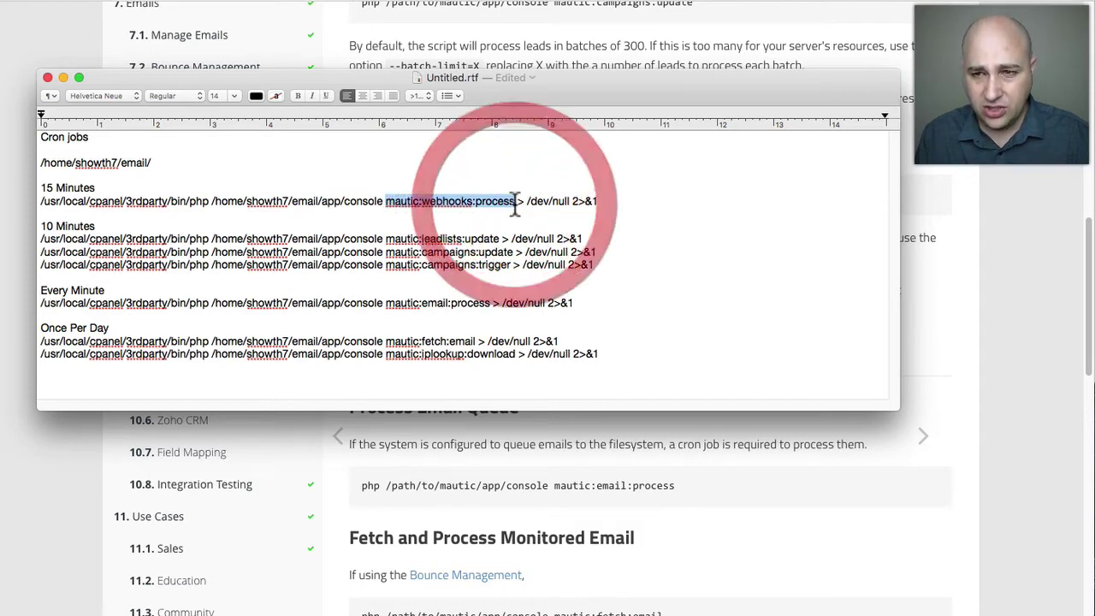
left_click_drag(527, 201, 596, 201)
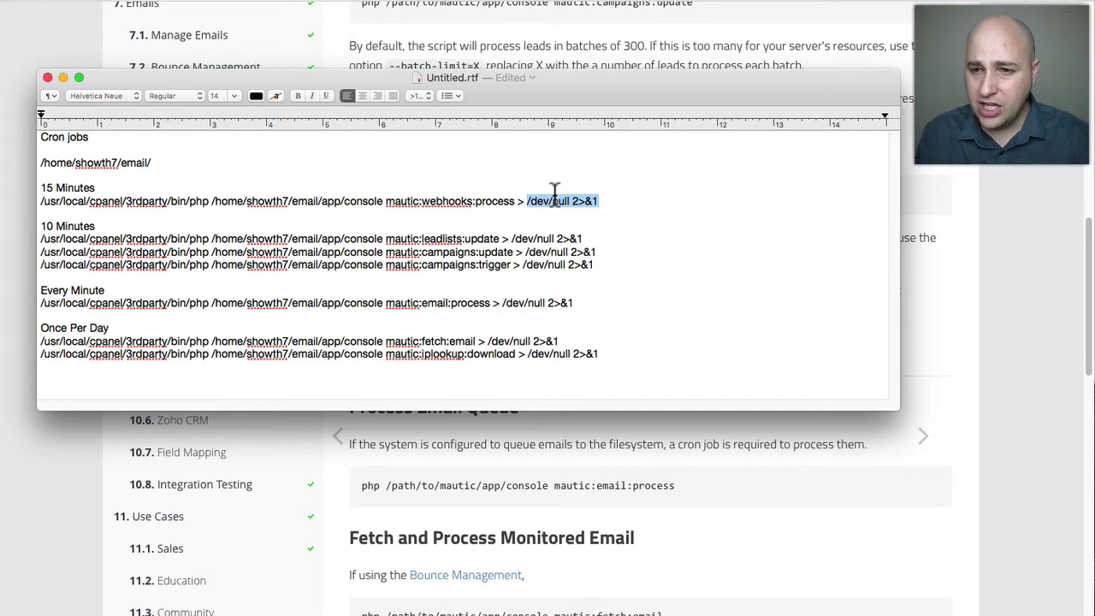
left_click(602, 202)
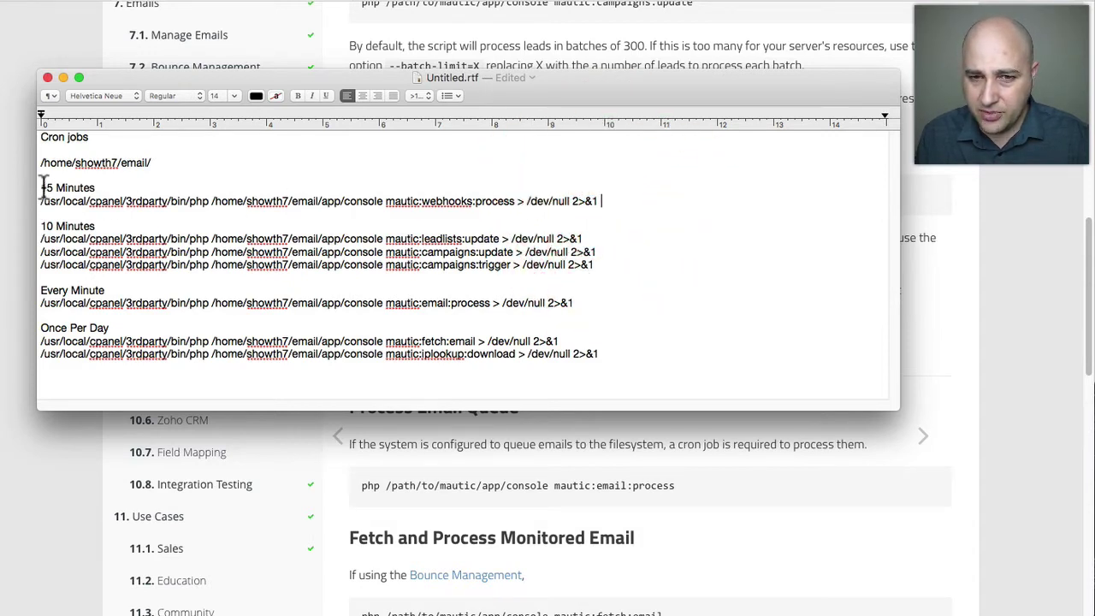
left_click_drag(39, 163, 157, 162)
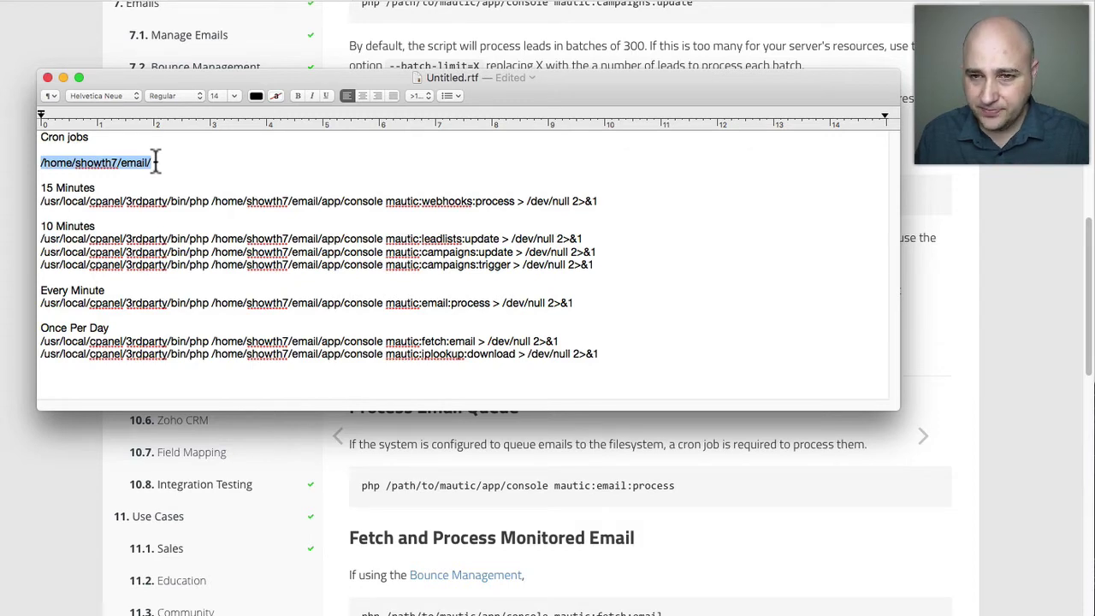
left_click(416, 47)
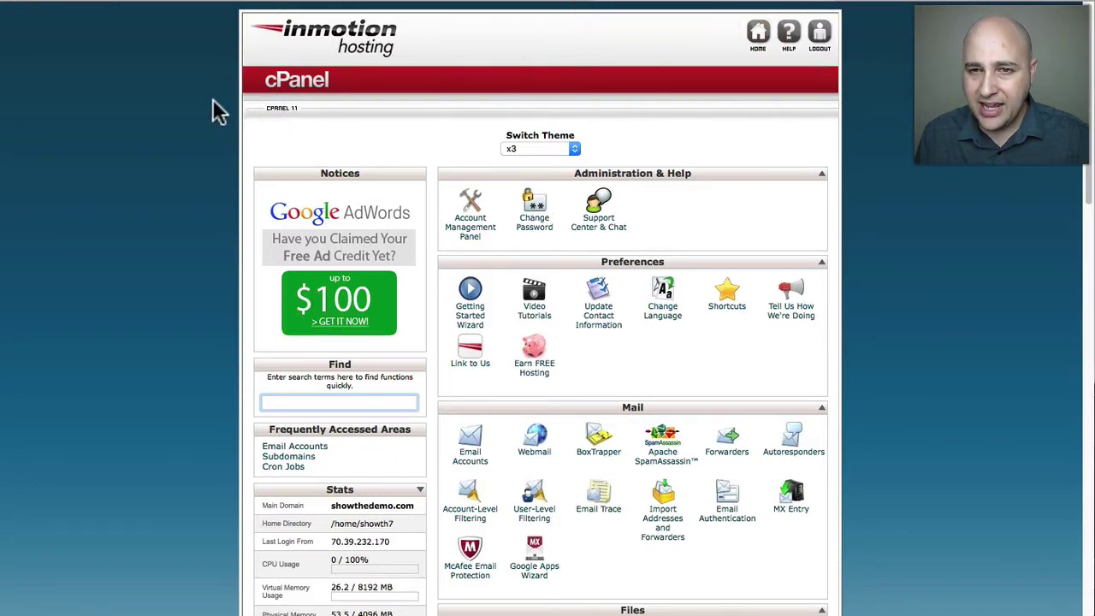
scroll(214, 111, "down", 3)
scroll(218, 111, "down", 2)
scroll(218, 111, "down", 2)
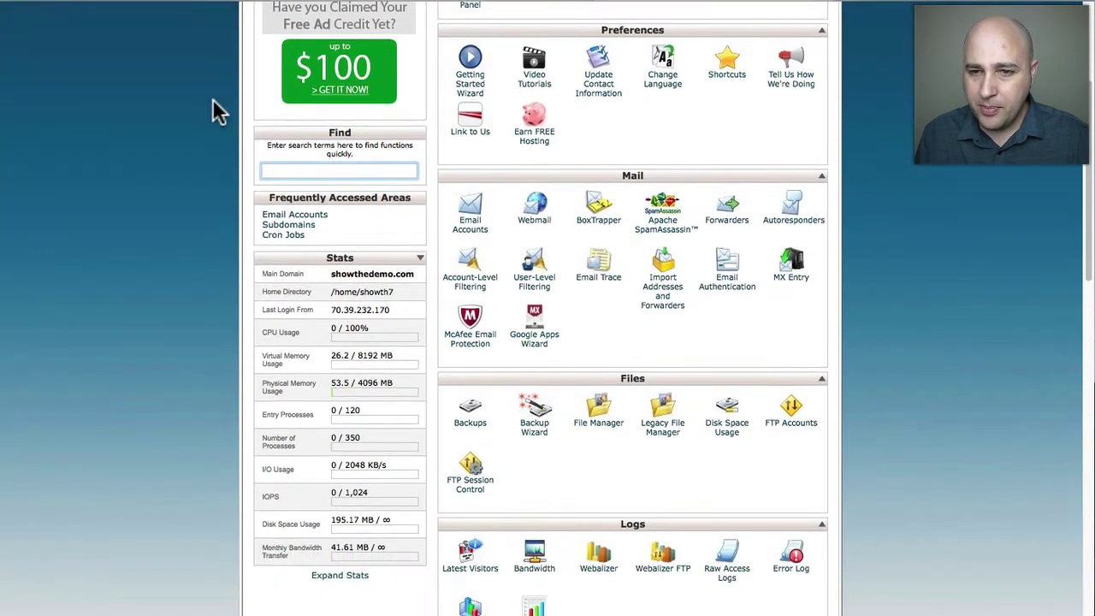
scroll(218, 112, "down", 2)
scroll(218, 111, "down", 2)
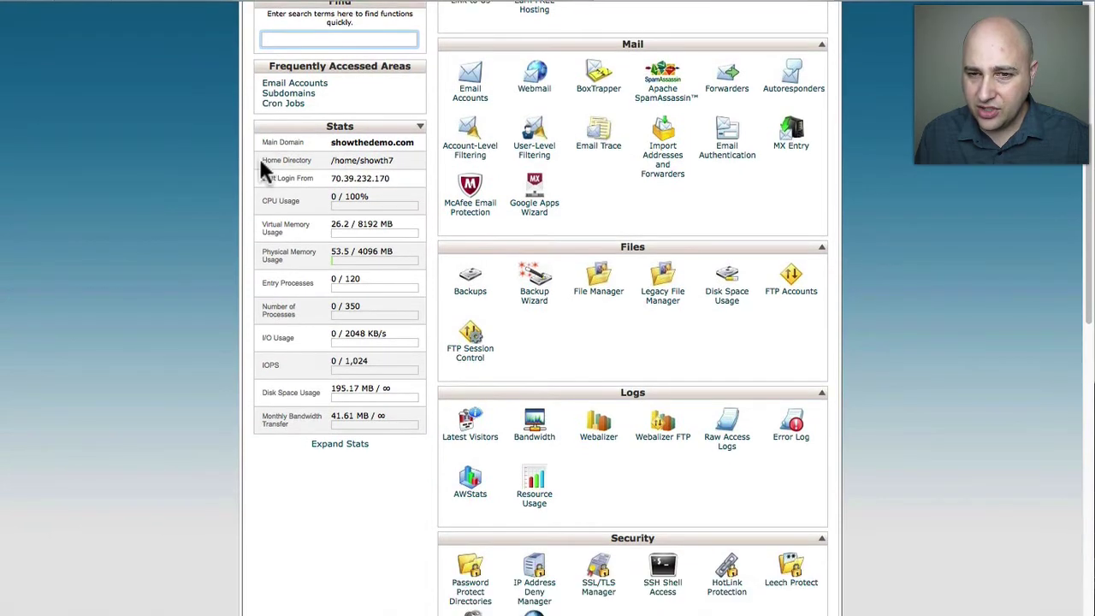
left_click_drag(262, 160, 315, 161)
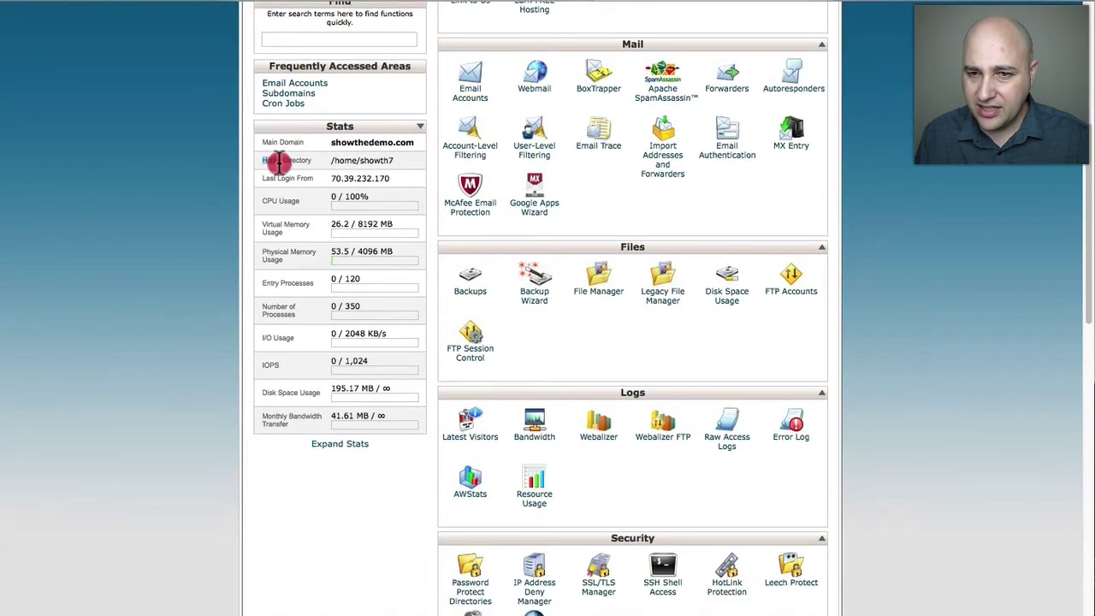
left_click(329, 157)
left_click_drag(334, 160, 395, 160)
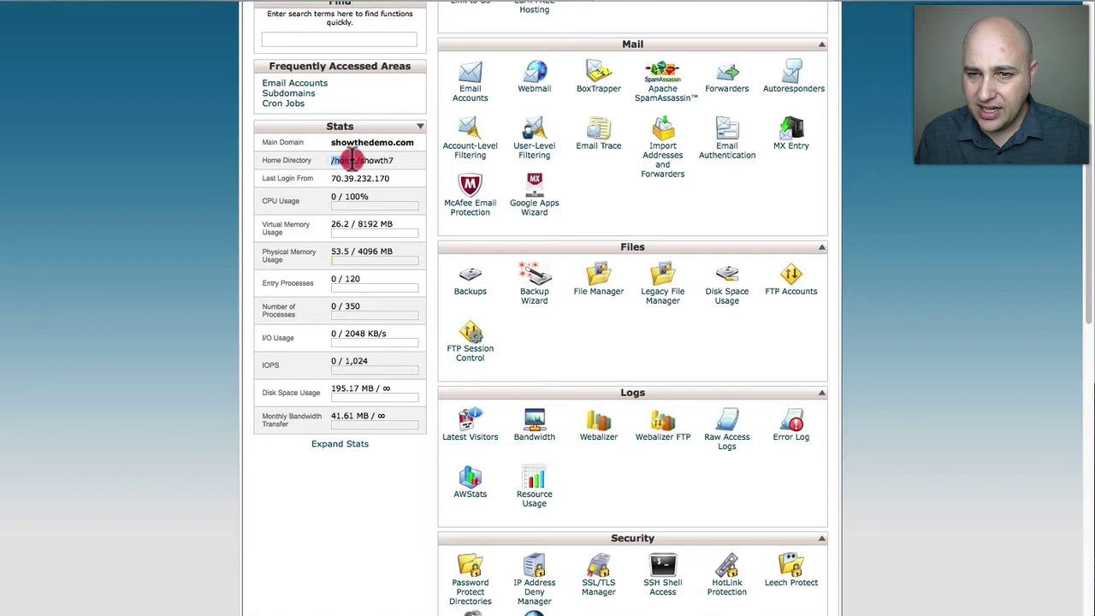
left_click(394, 159)
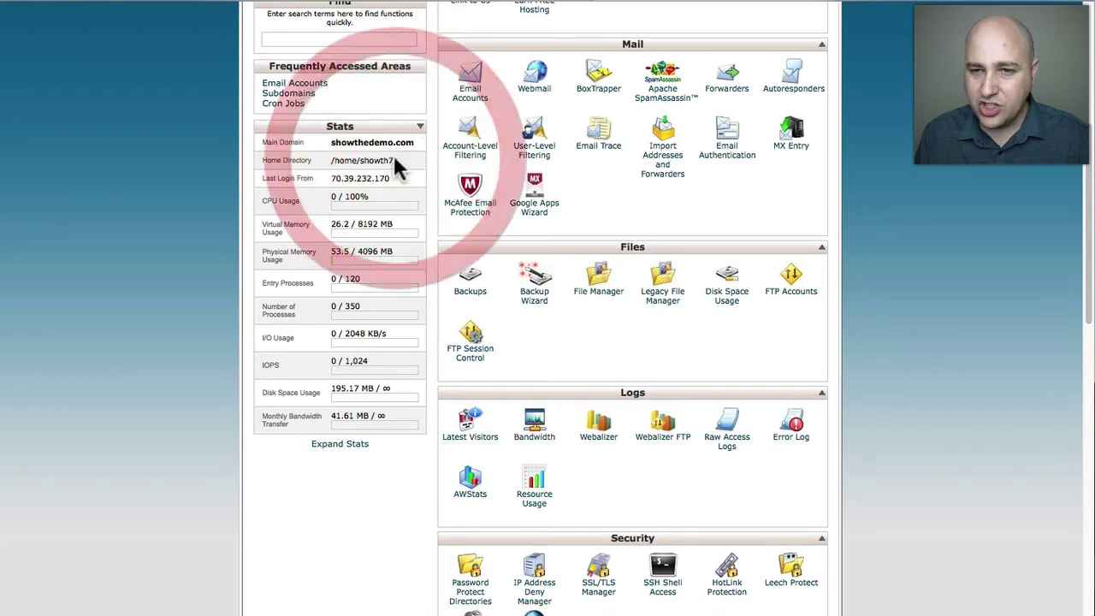
left_click_drag(395, 160, 361, 160)
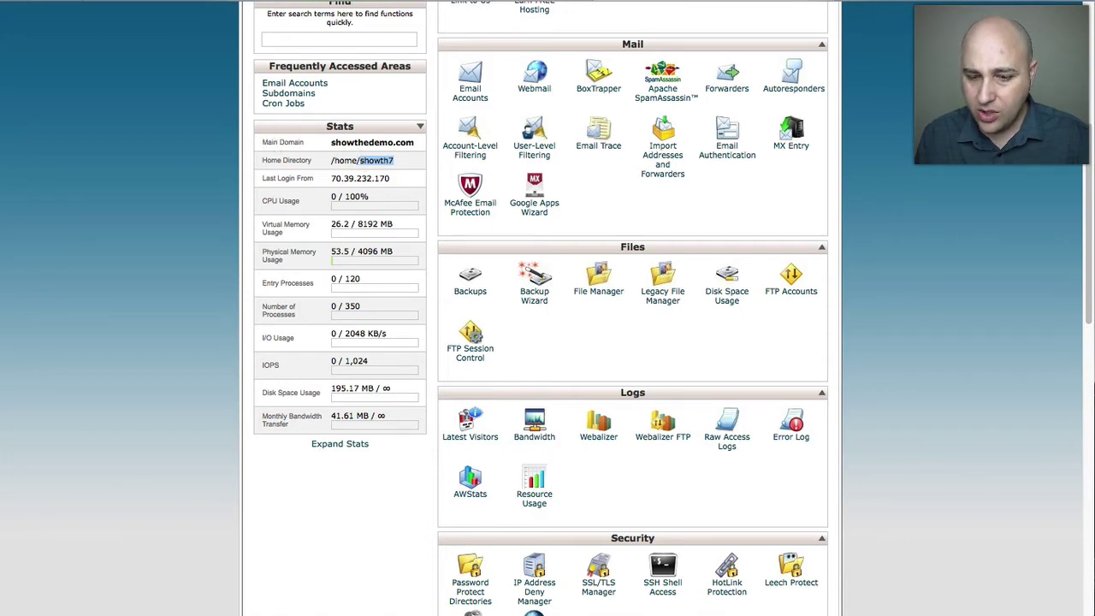
key("super+Tab")
left_click(103, 181)
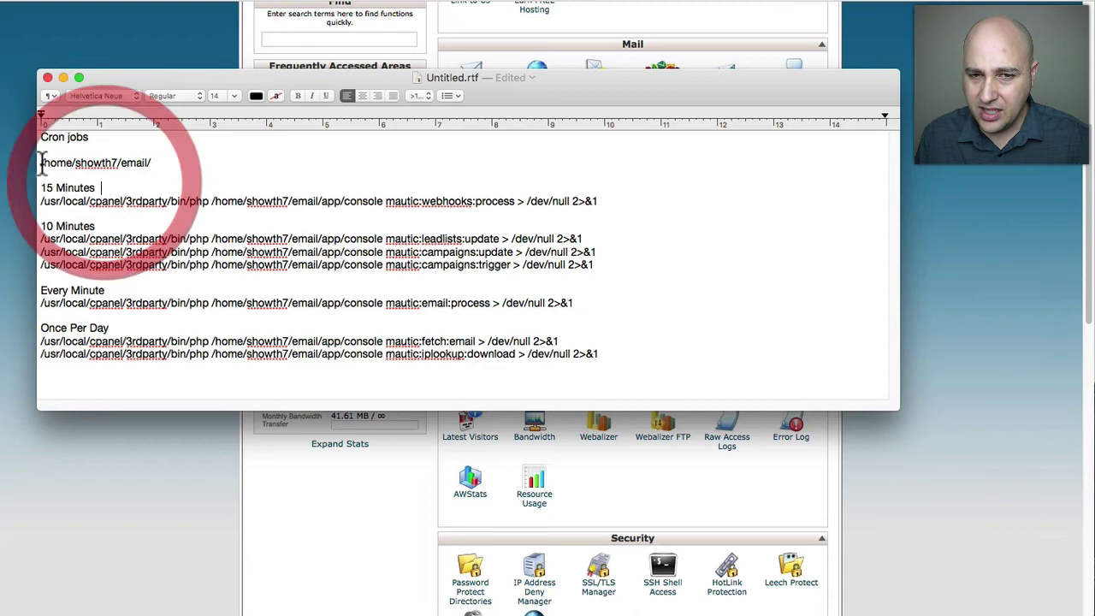
left_click_drag(40, 163, 117, 163)
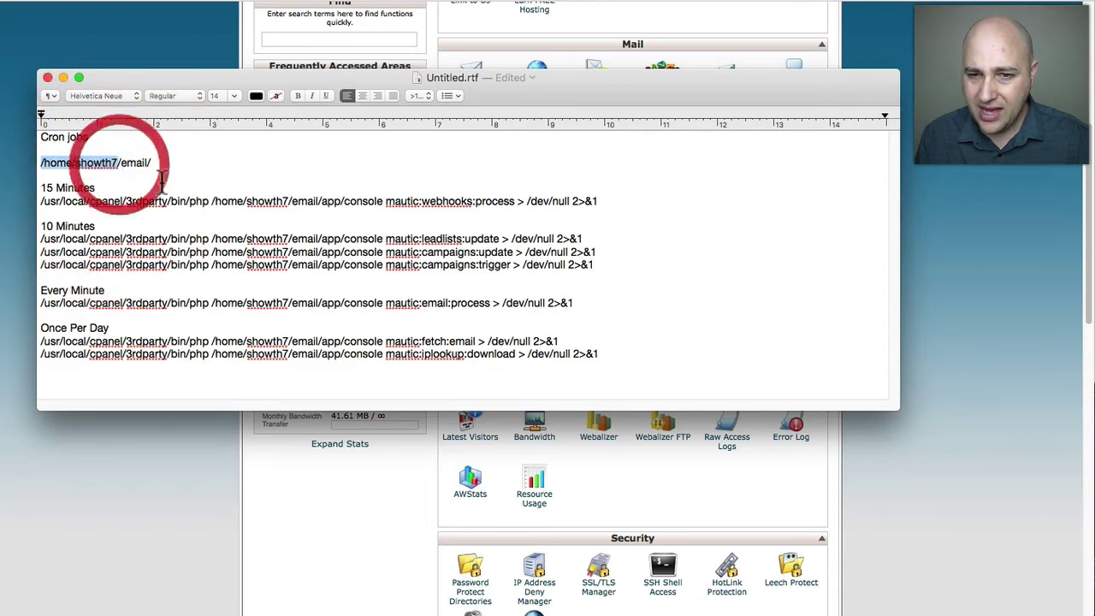
left_click_drag(212, 201, 289, 201)
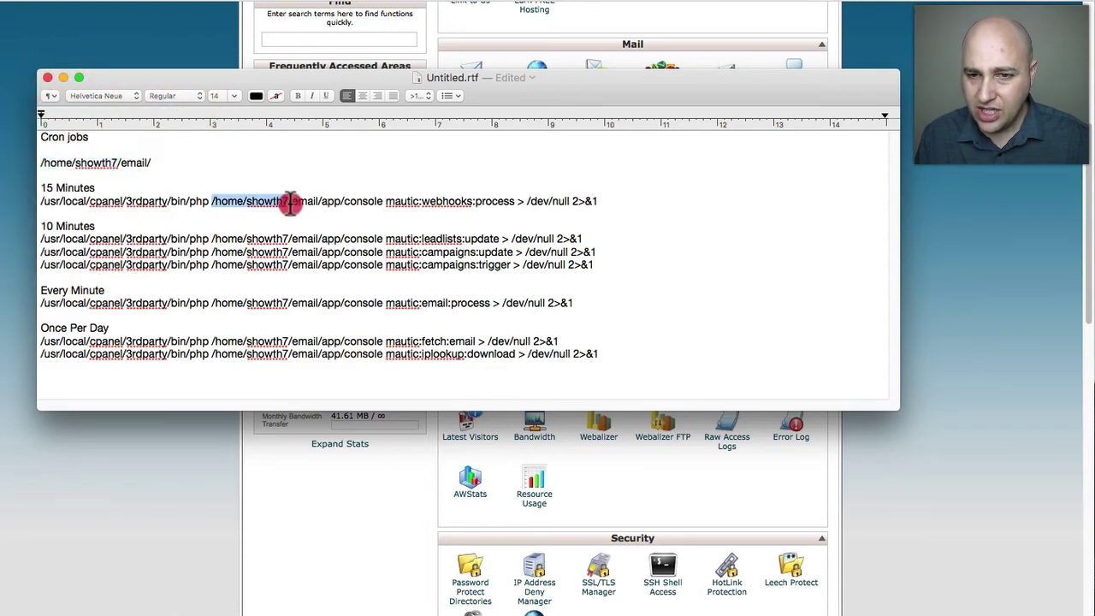
left_click_drag(292, 201, 318, 203)
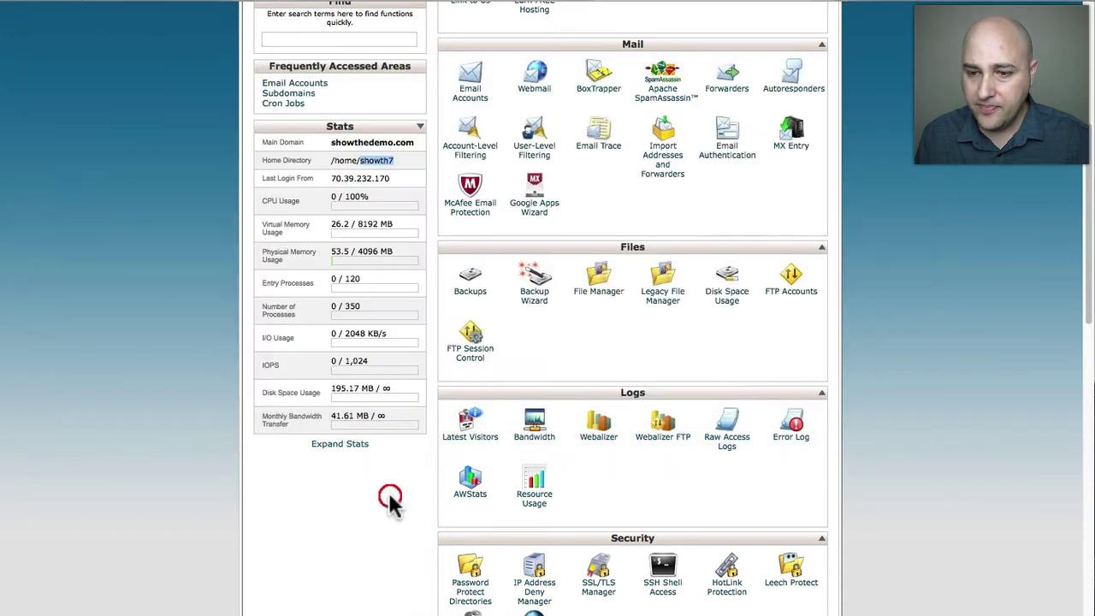
left_click(389, 504)
left_click(161, 176)
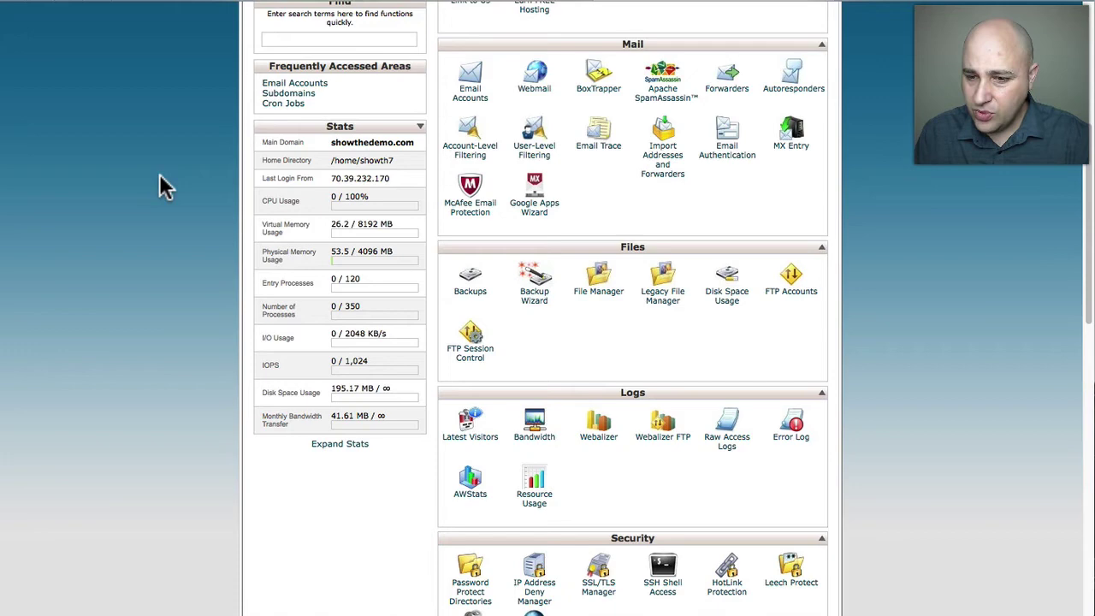
scroll(160, 174, "down", 3)
scroll(290, 173, "down", 3)
scroll(329, 167, "down", 4)
scroll(359, 173, "down", 1)
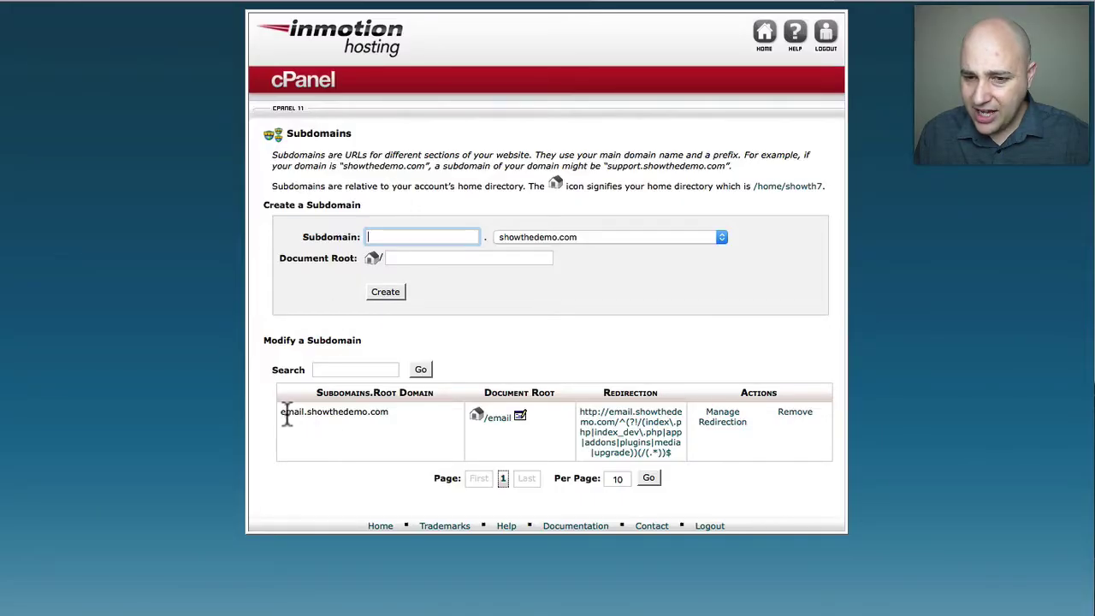
left_click_drag(282, 413, 305, 412)
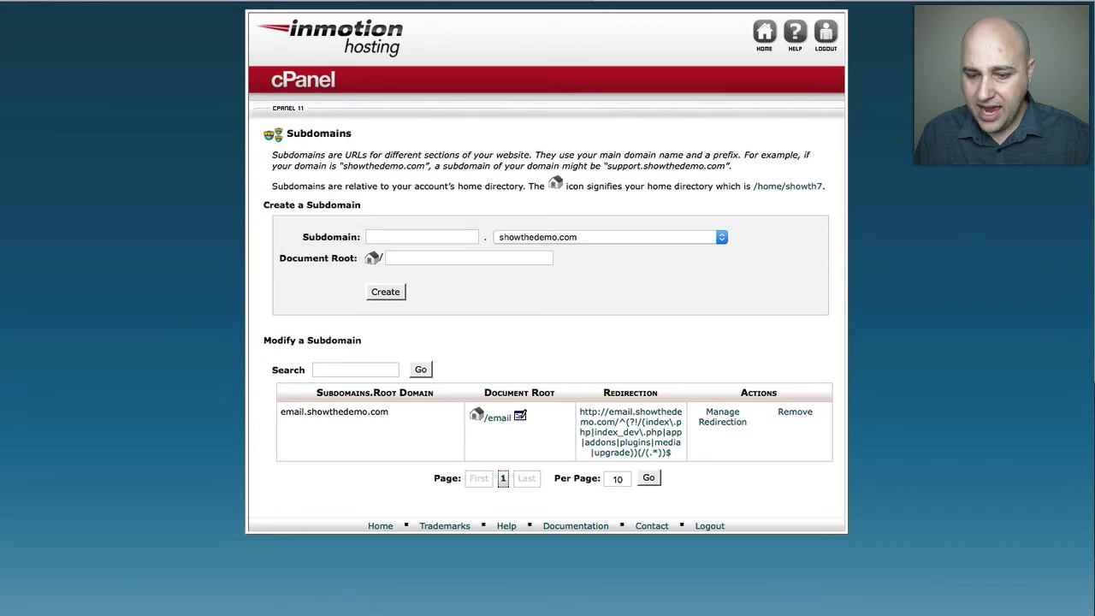
key("super+Tab")
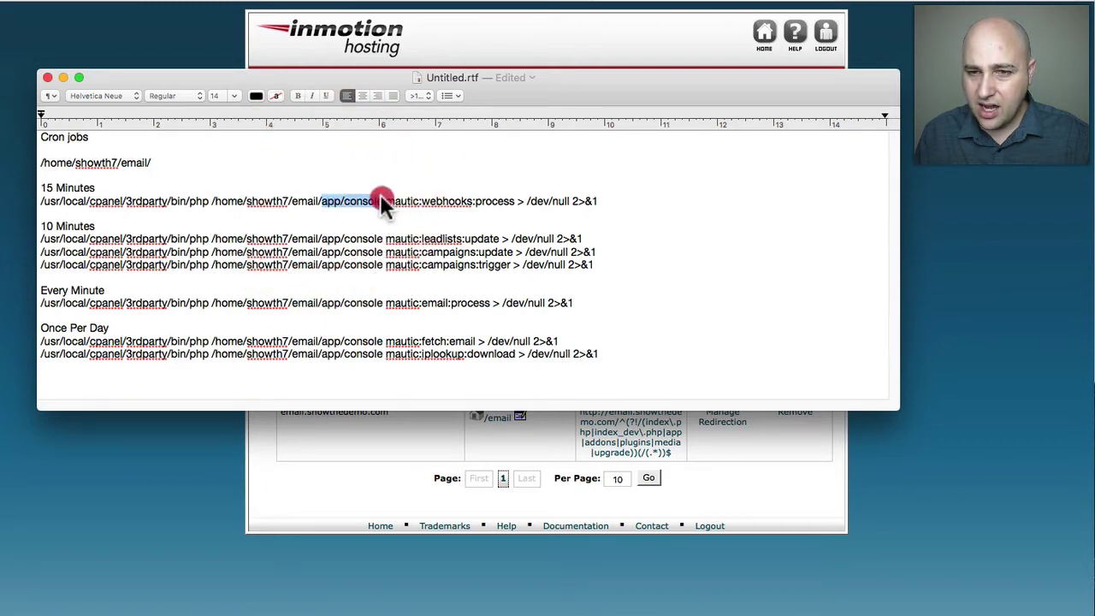
left_click_drag(380, 195, 382, 197)
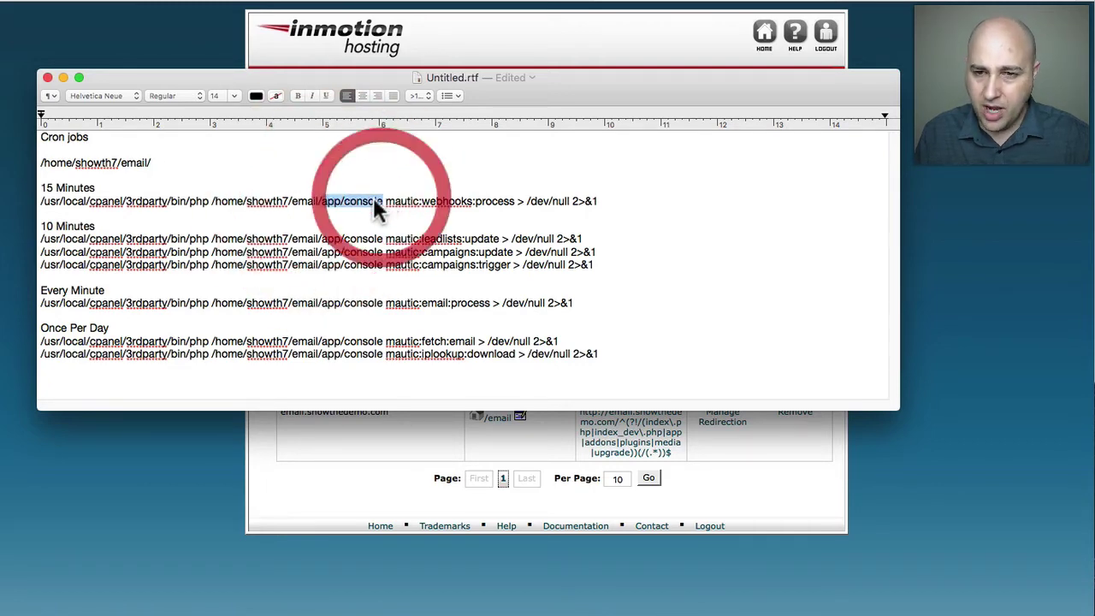
left_click(207, 444)
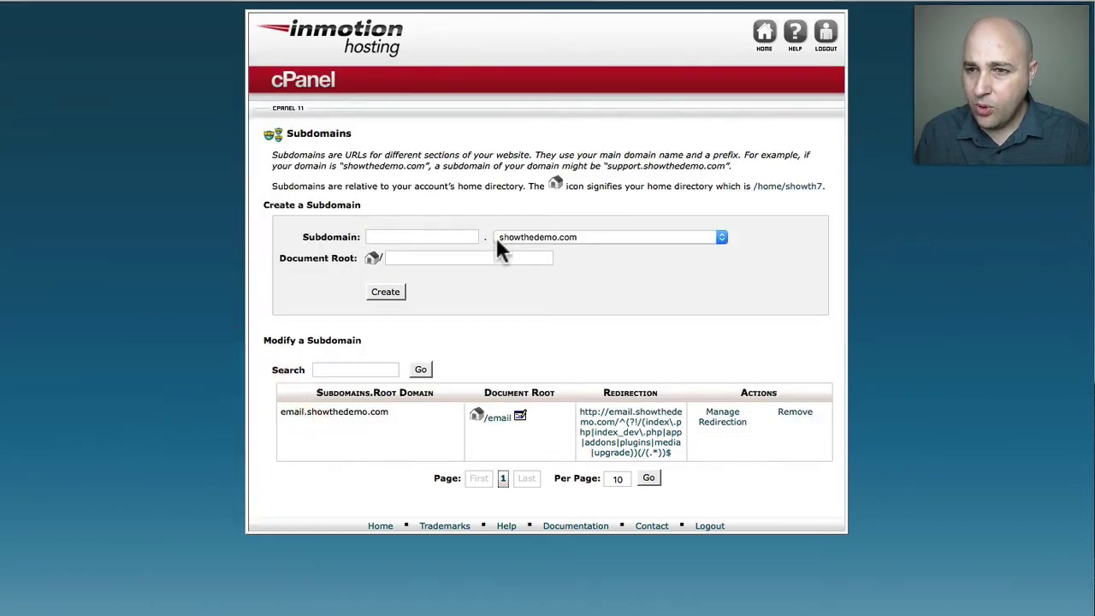
left_click(763, 34)
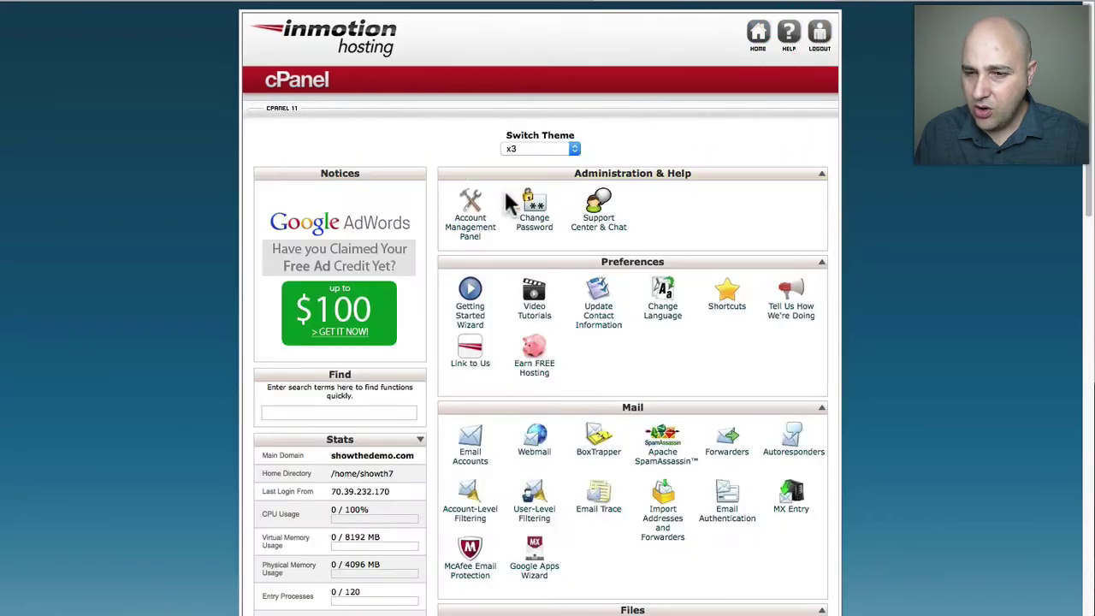
scroll(503, 190, "down", 3)
scroll(503, 190, "down", 2)
Open File Manager starting in the Home Directory, /home/showth7
scroll(503, 190, "down", 3)
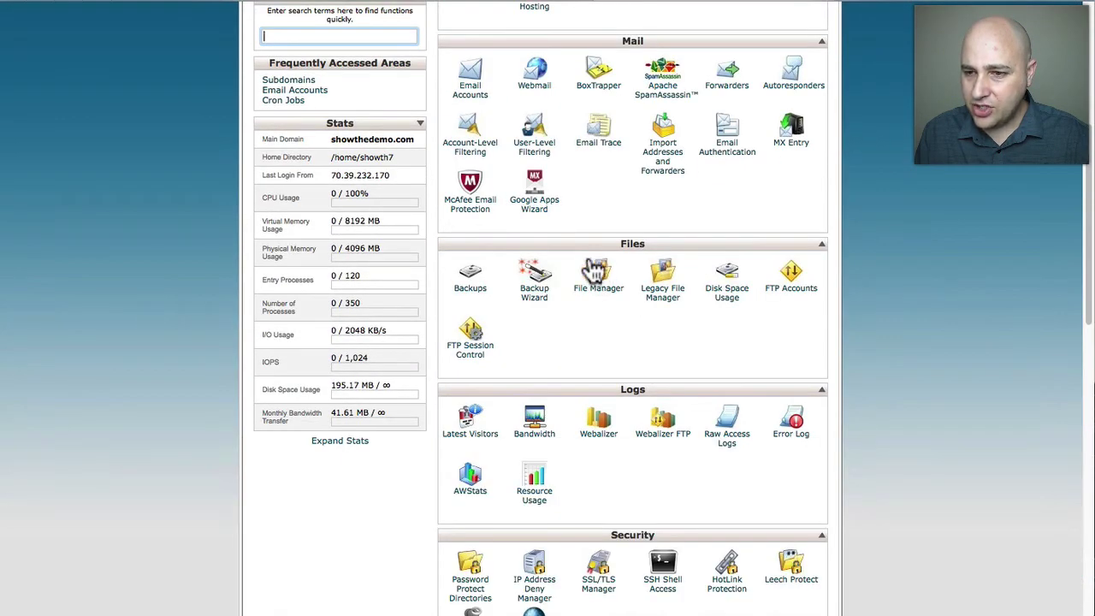
left_click(607, 287)
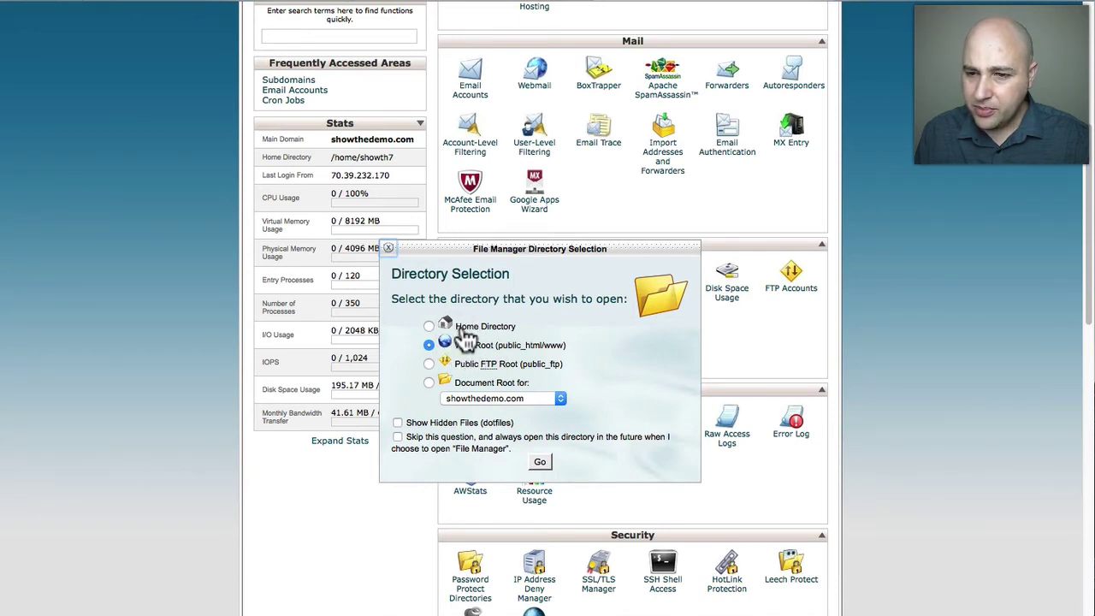
left_click(427, 325)
left_click(537, 461)
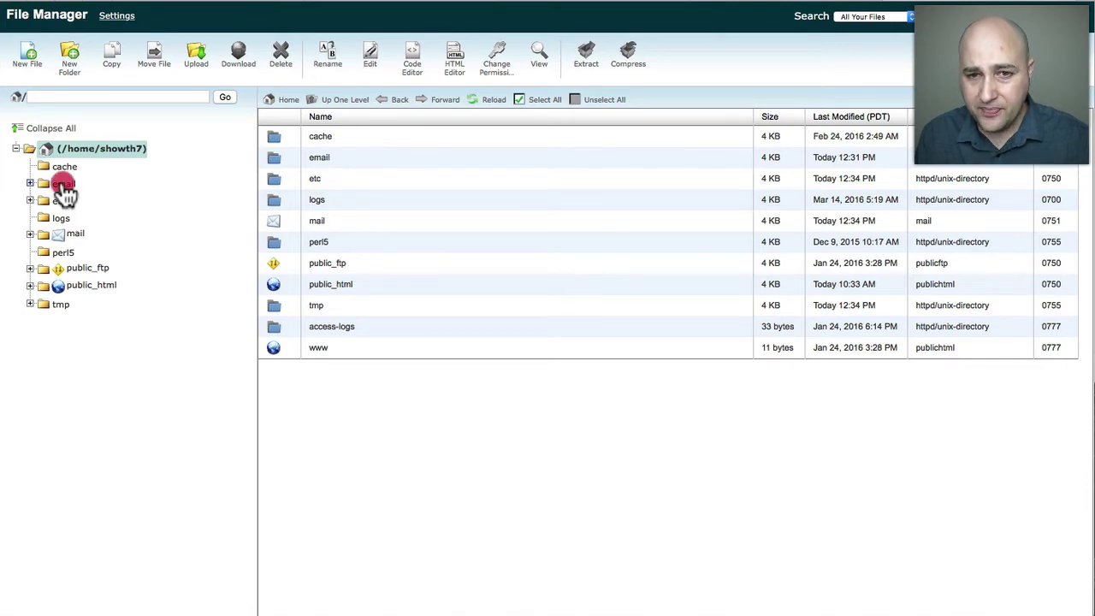
Open the email folder, select its app folder, and switch to the TextEdit notes
left_click(64, 184)
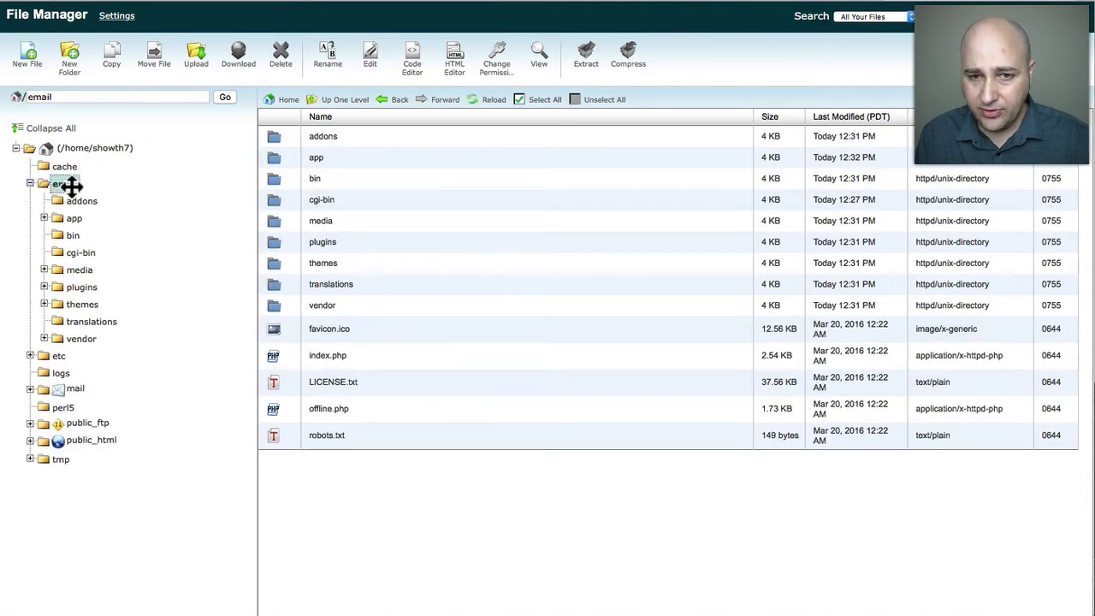
left_click(325, 157)
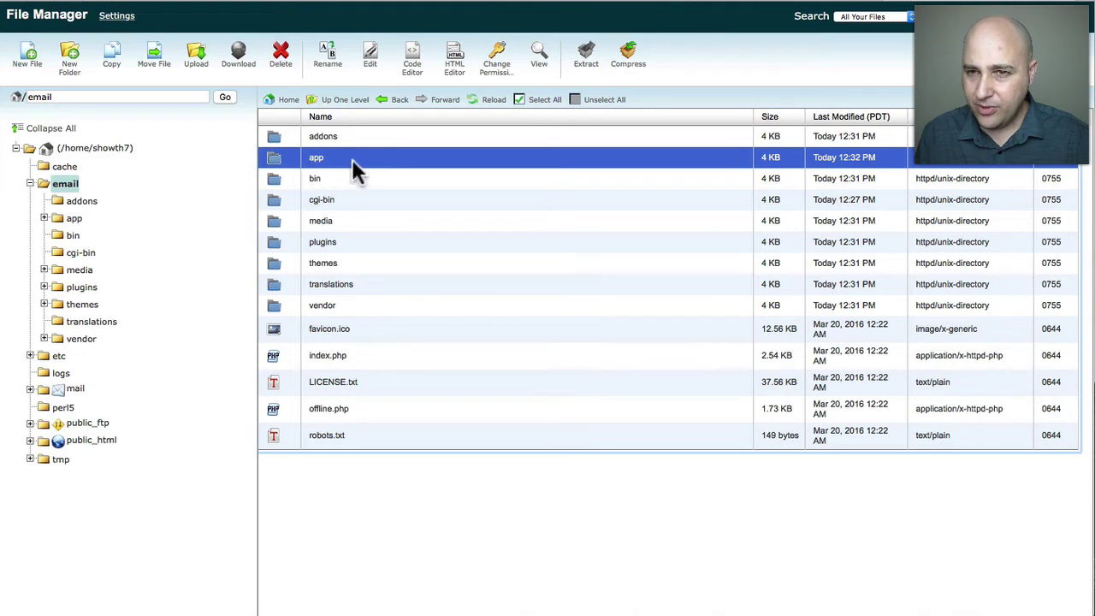
key("super+Tab")
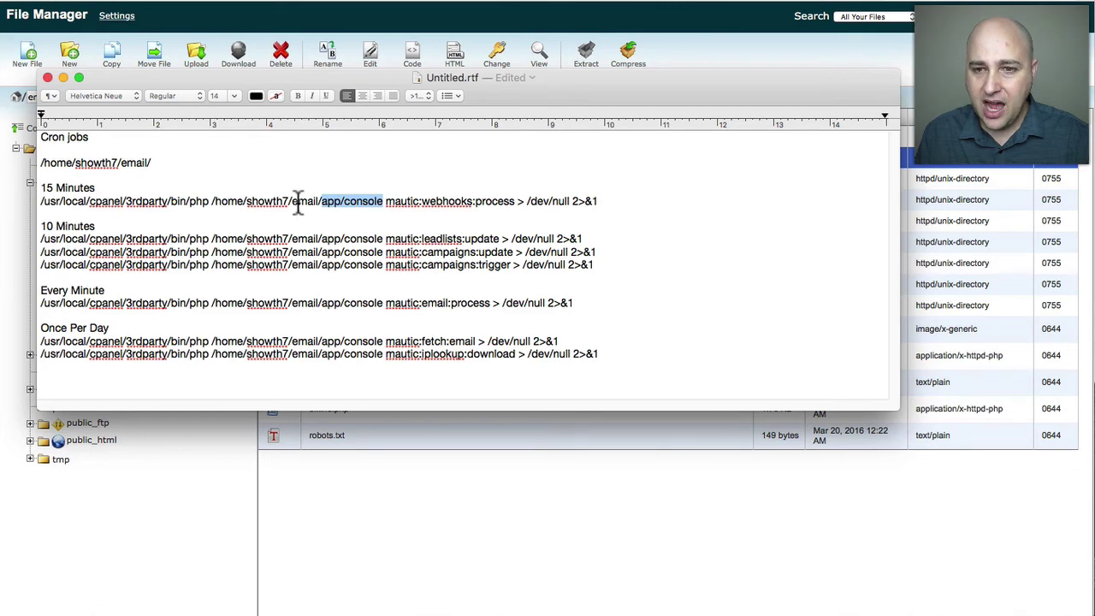
Check the webhooks line's /home/showth7/email/app/ path against the File Manager folder
left_click(378, 544)
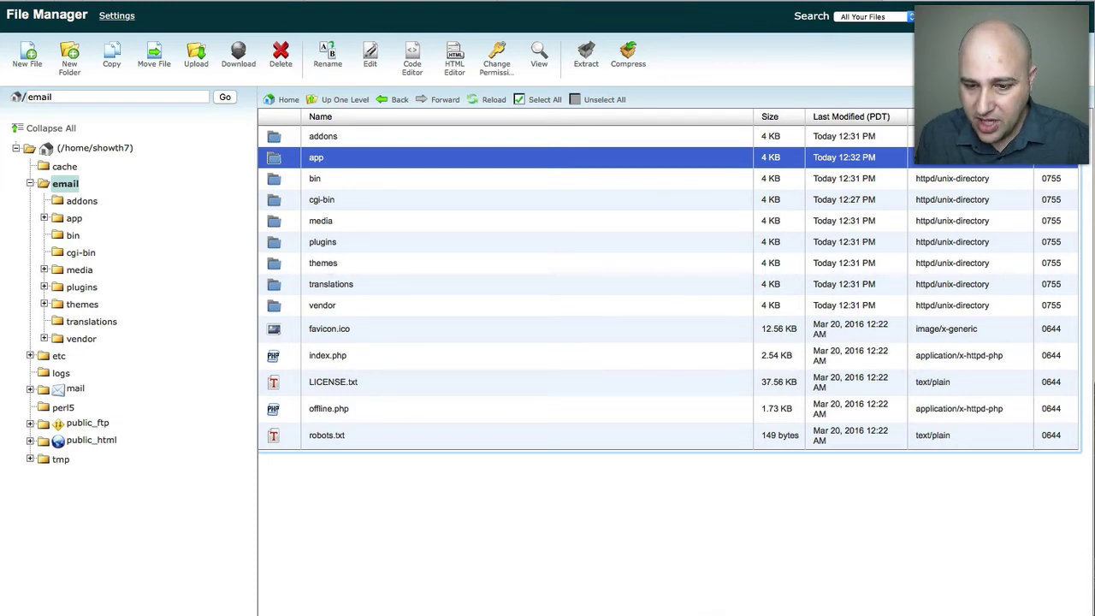
key("super+Tab")
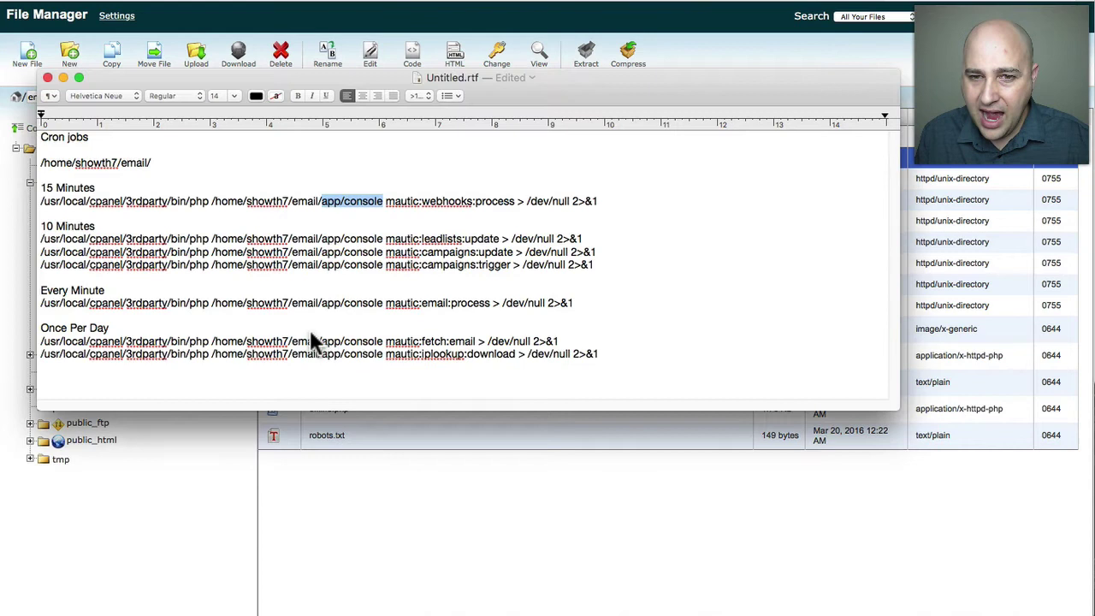
left_click(242, 199)
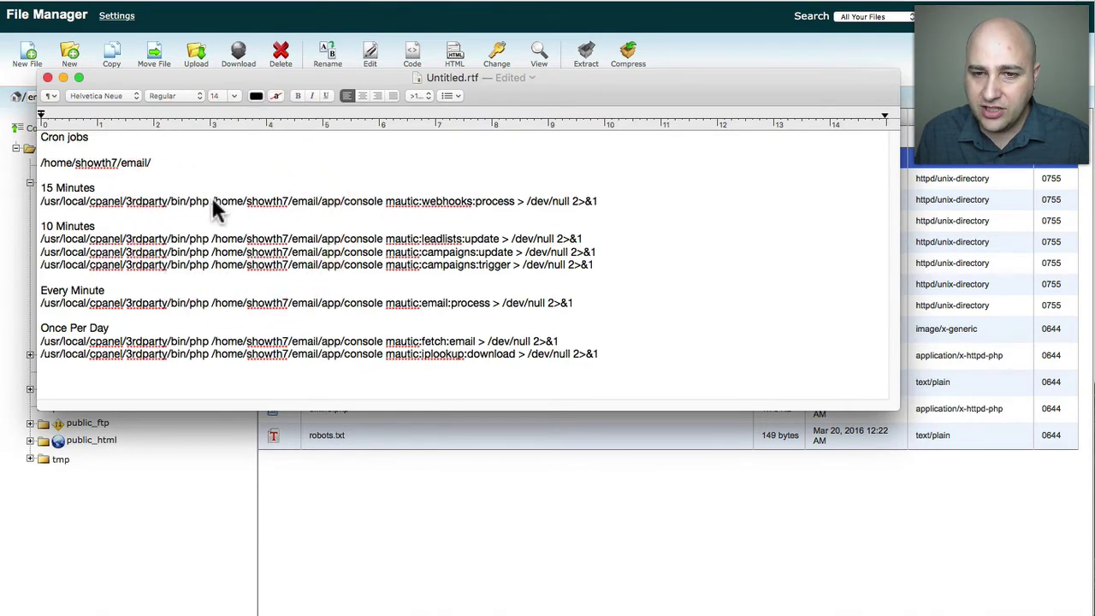
left_click_drag(211, 201, 341, 201)
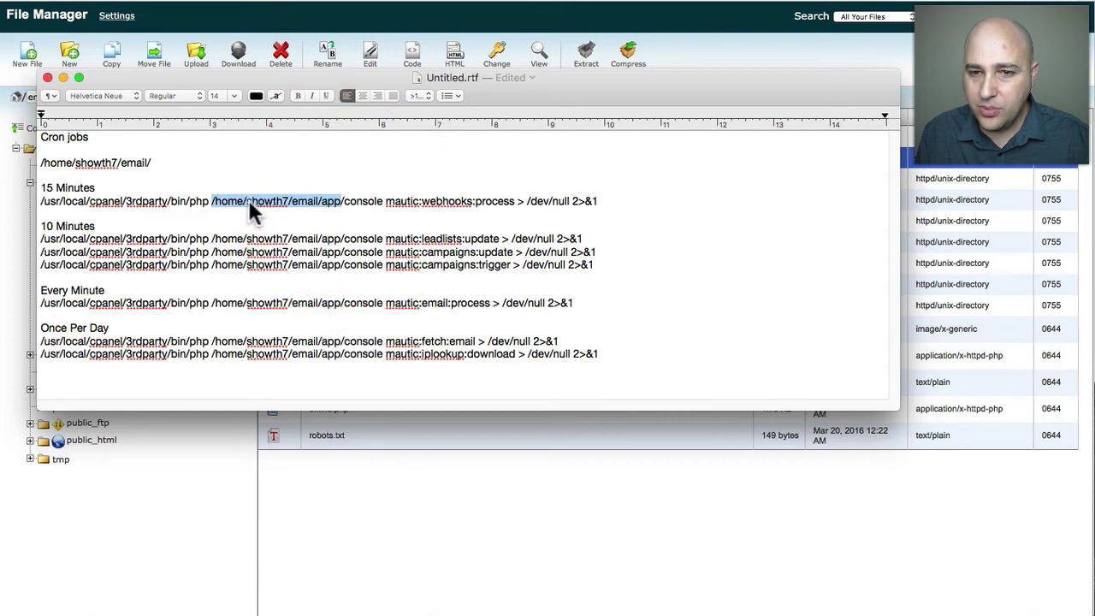
left_click(316, 201)
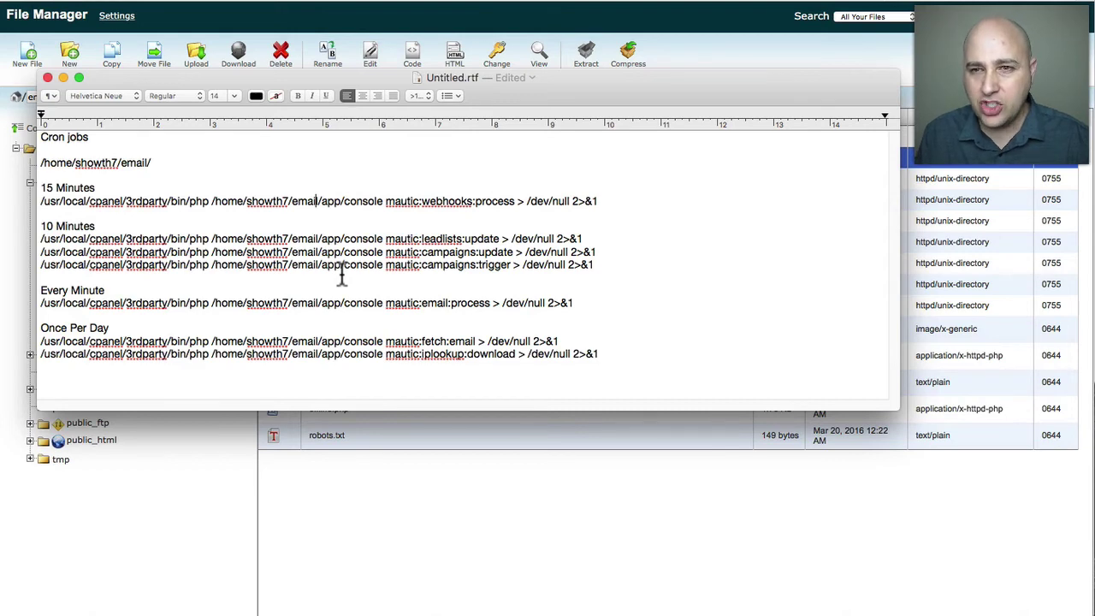
Return to cPanel home and open Cron Jobs from the Advanced section
left_click(755, 64)
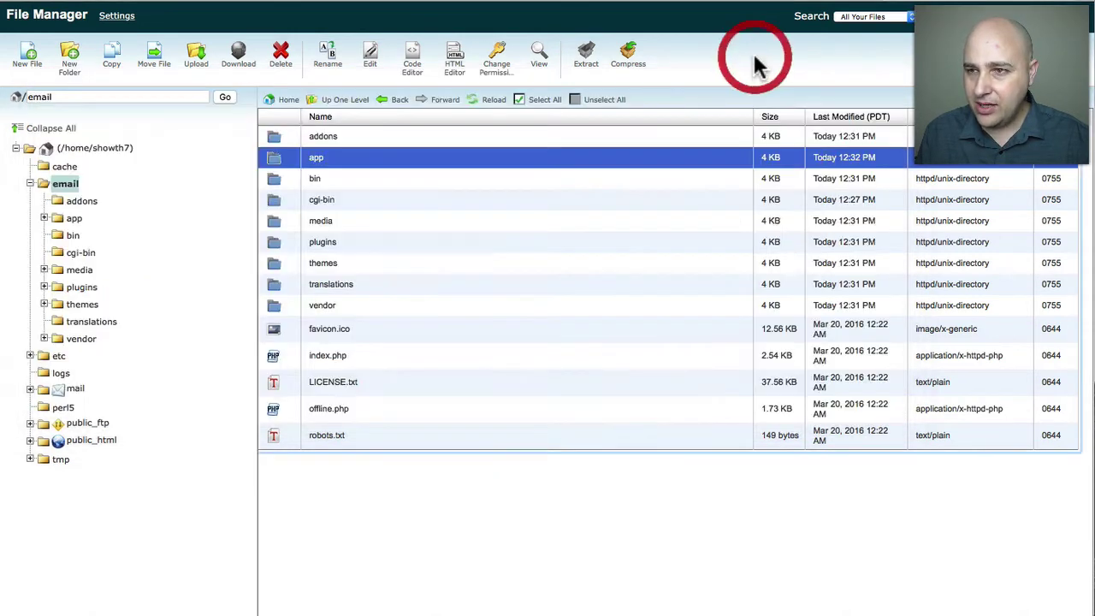
left_click(610, 5)
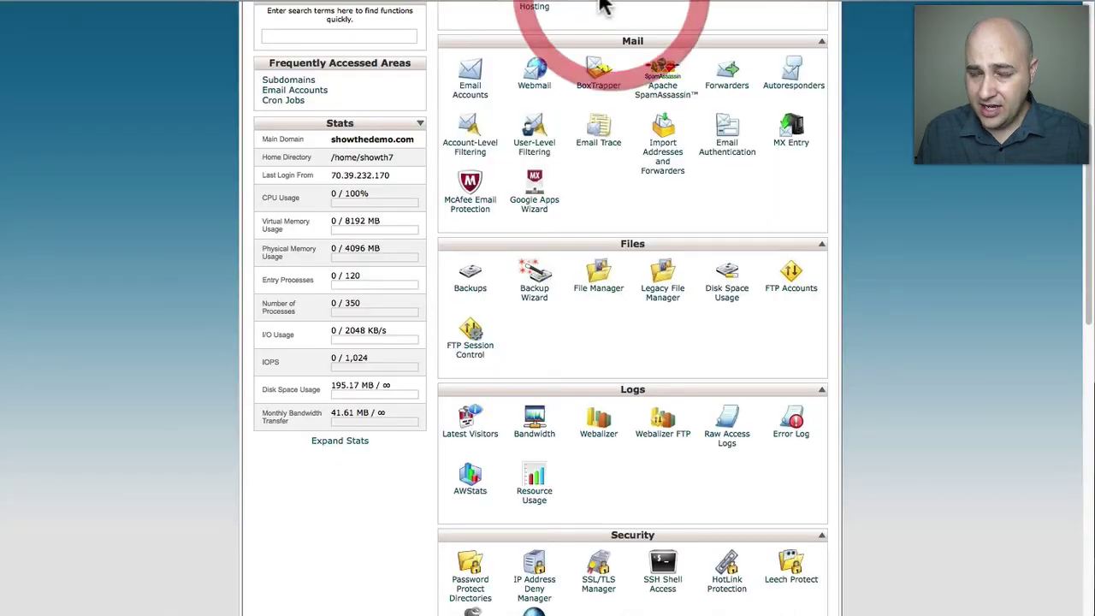
scroll(531, 197, "up", 5)
scroll(531, 197, "down", 1)
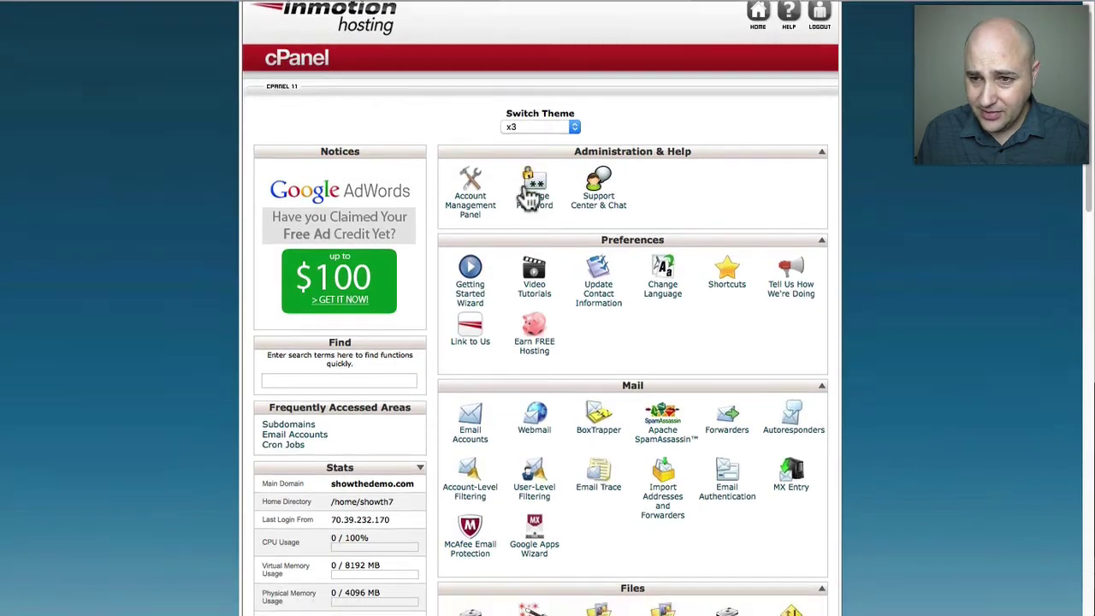
scroll(531, 196, "down", 2)
scroll(525, 200, "down", 4)
scroll(530, 205, "down", 5)
scroll(538, 212, "down", 1)
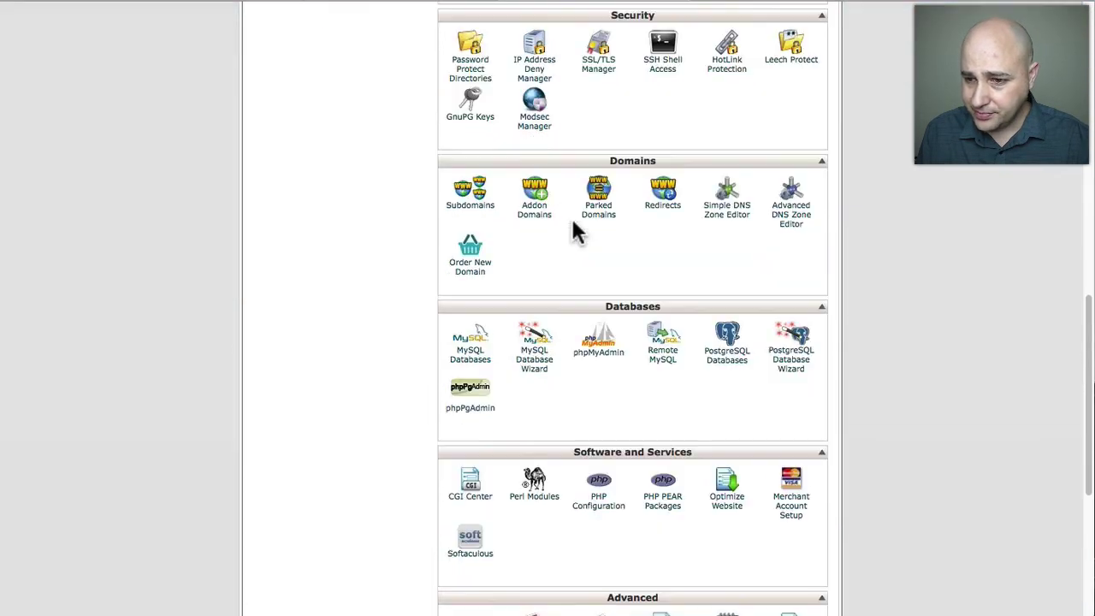
scroll(574, 231, "down", 5)
scroll(579, 240, "down", 1)
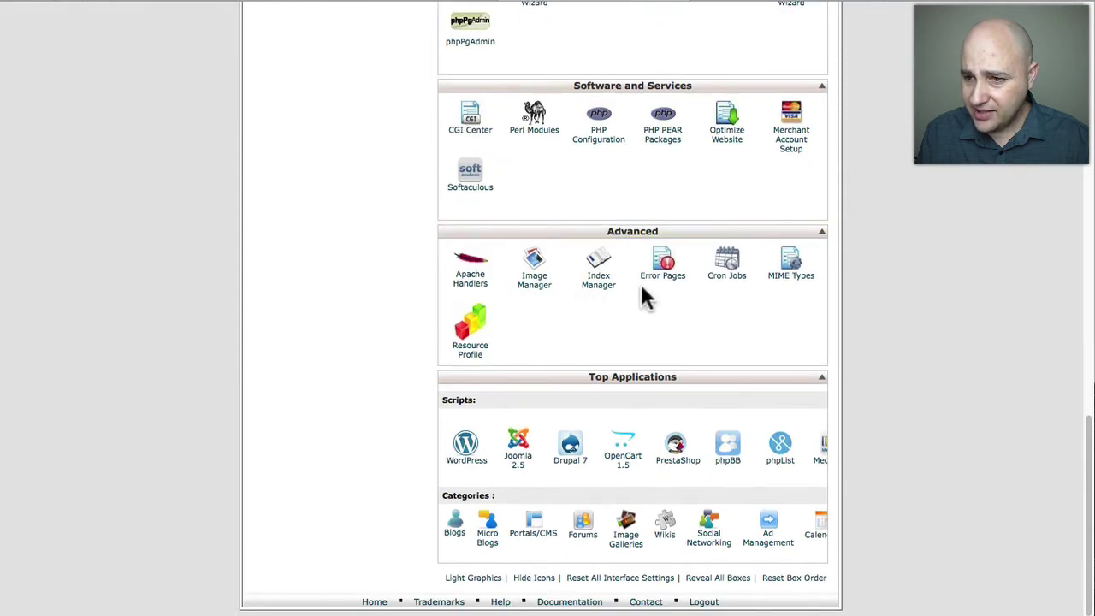
left_click(725, 261)
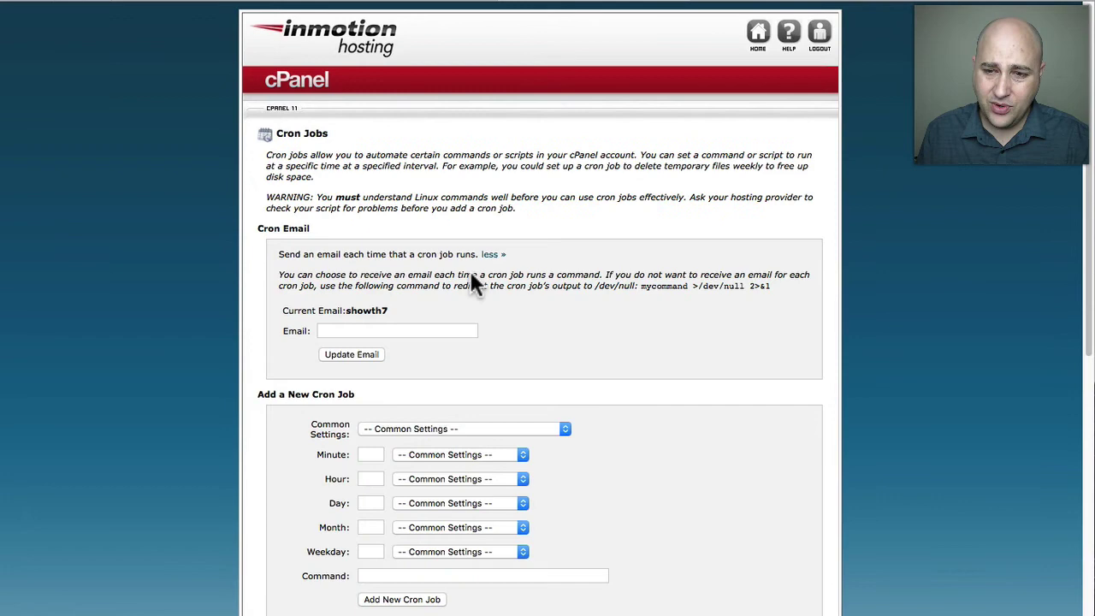
Delete the existing 15-minute webhooks job from Current Cron Jobs
scroll(470, 274, "down", 5)
scroll(470, 274, "down", 1)
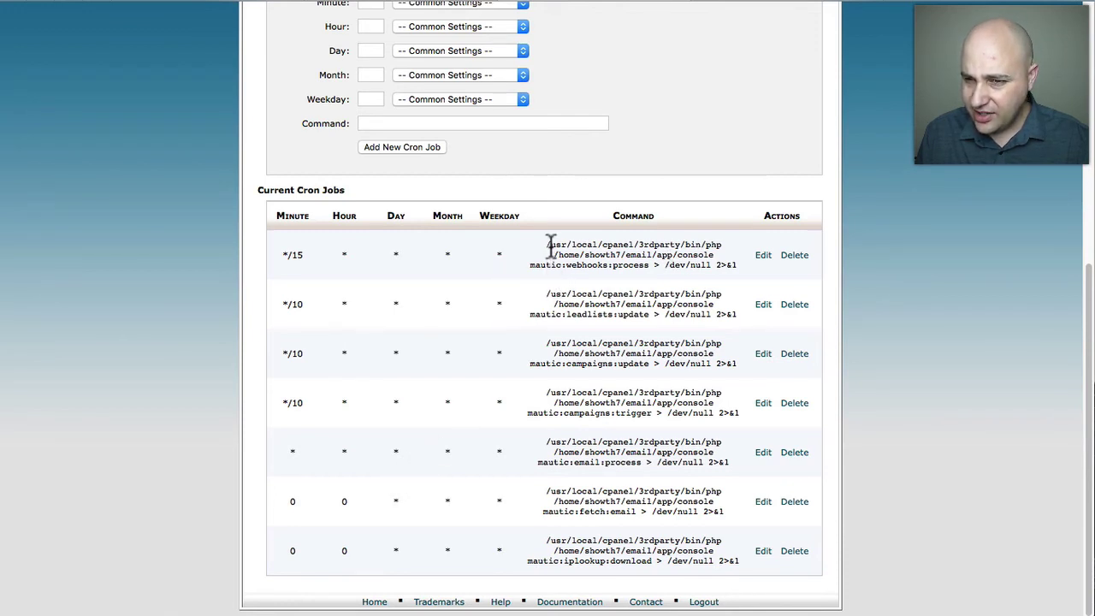
left_click_drag(547, 246, 738, 267)
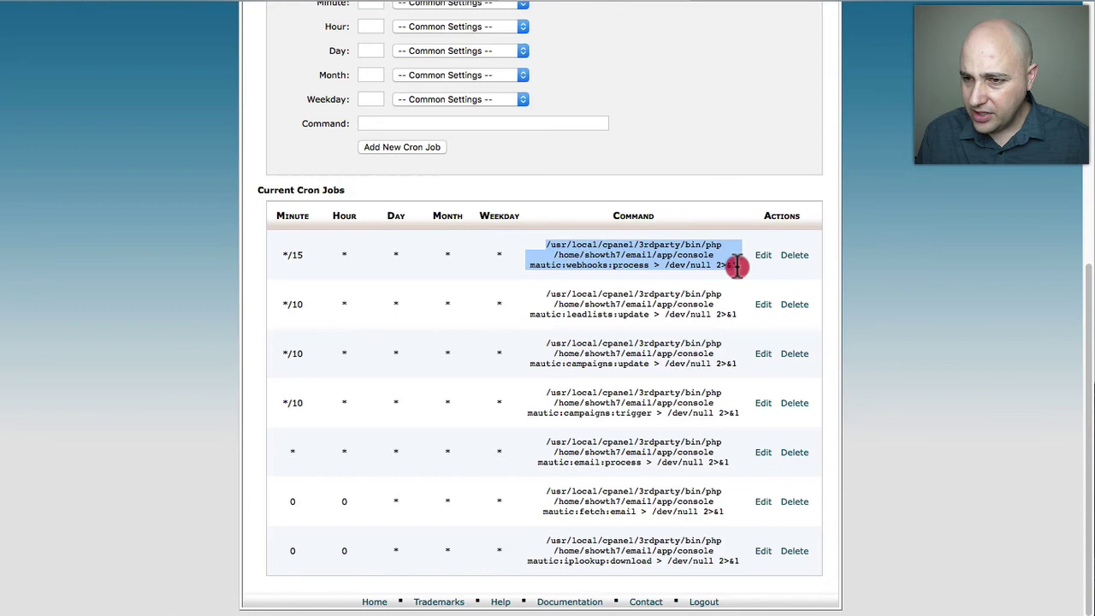
left_click(793, 257)
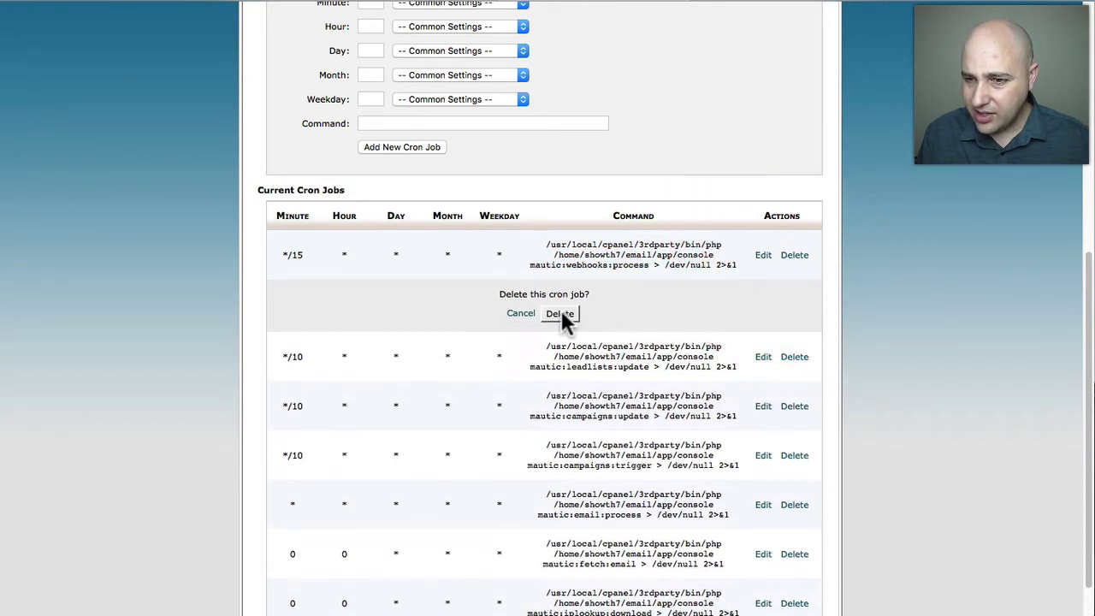
left_click(562, 313)
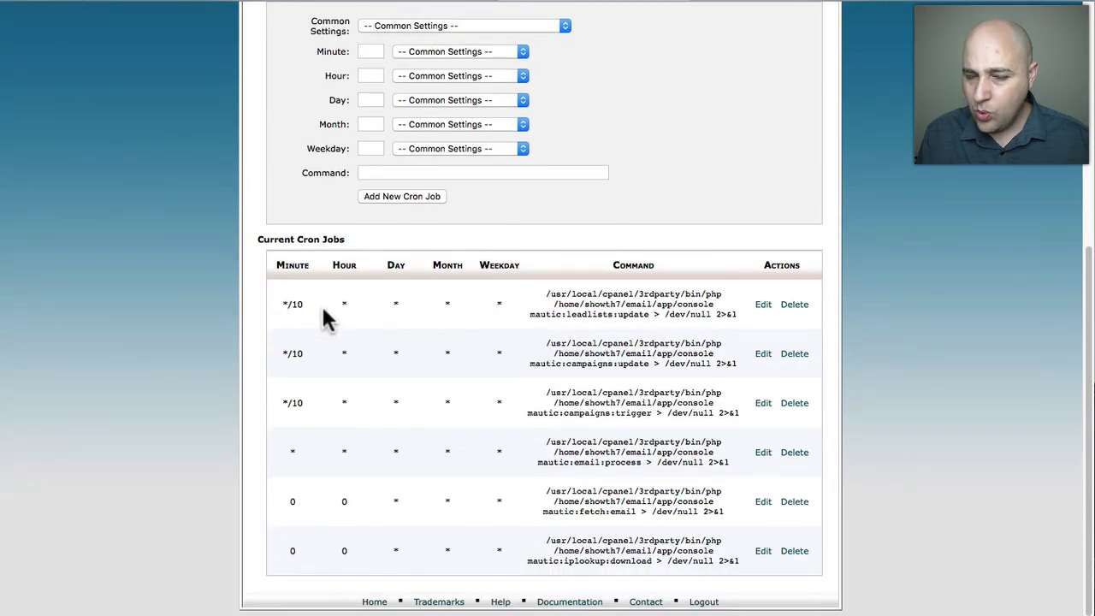
Copy the 15-minute webhooks command from the TextEdit notes
scroll(450, 291, "up", 5)
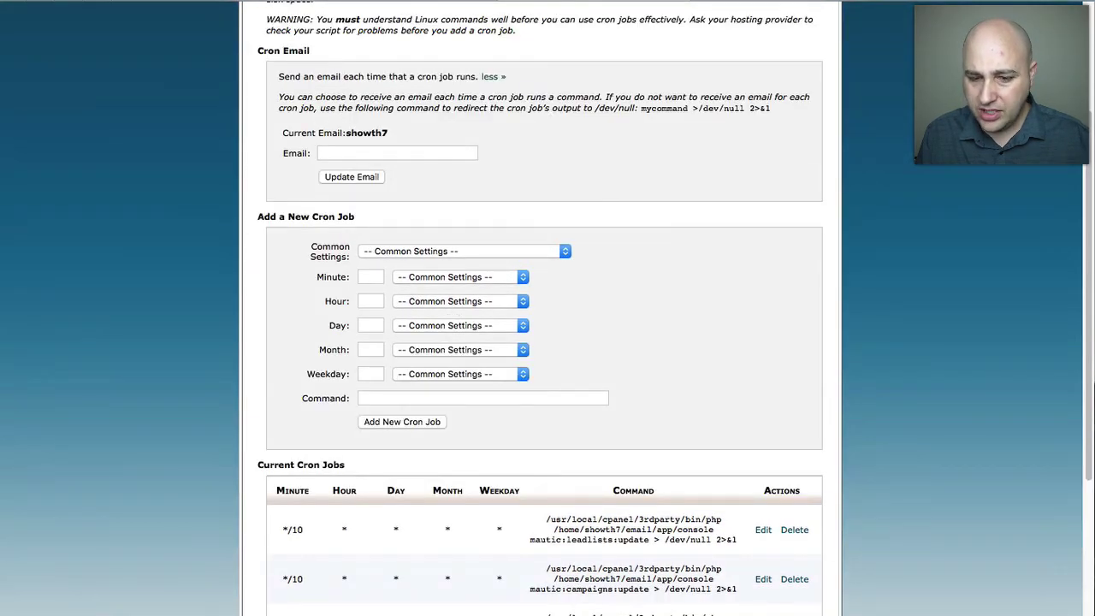
key("super+Tab")
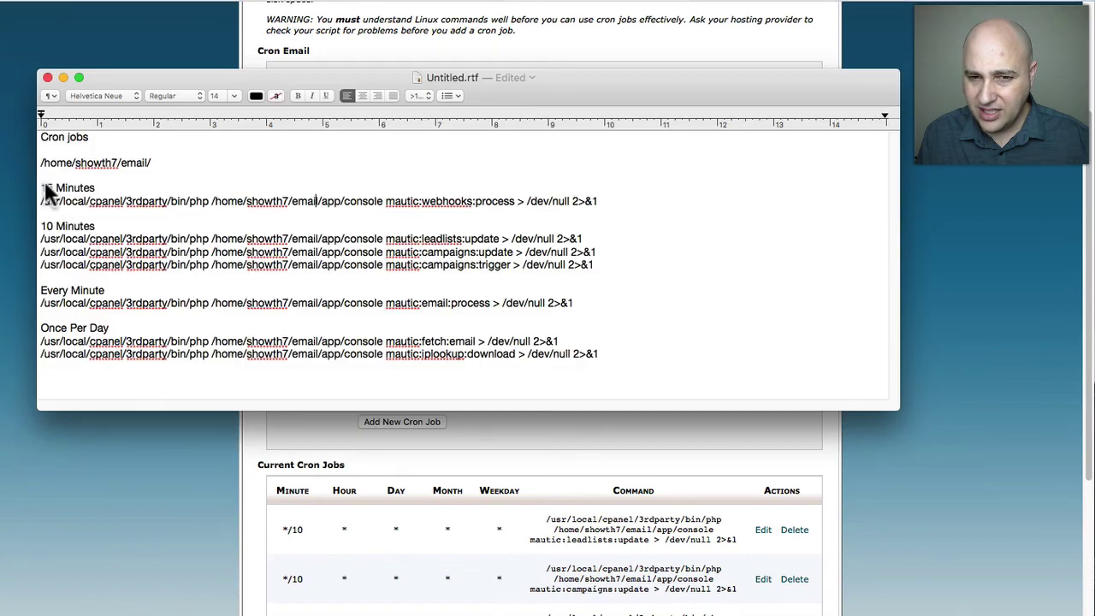
left_click_drag(40, 186, 41, 214)
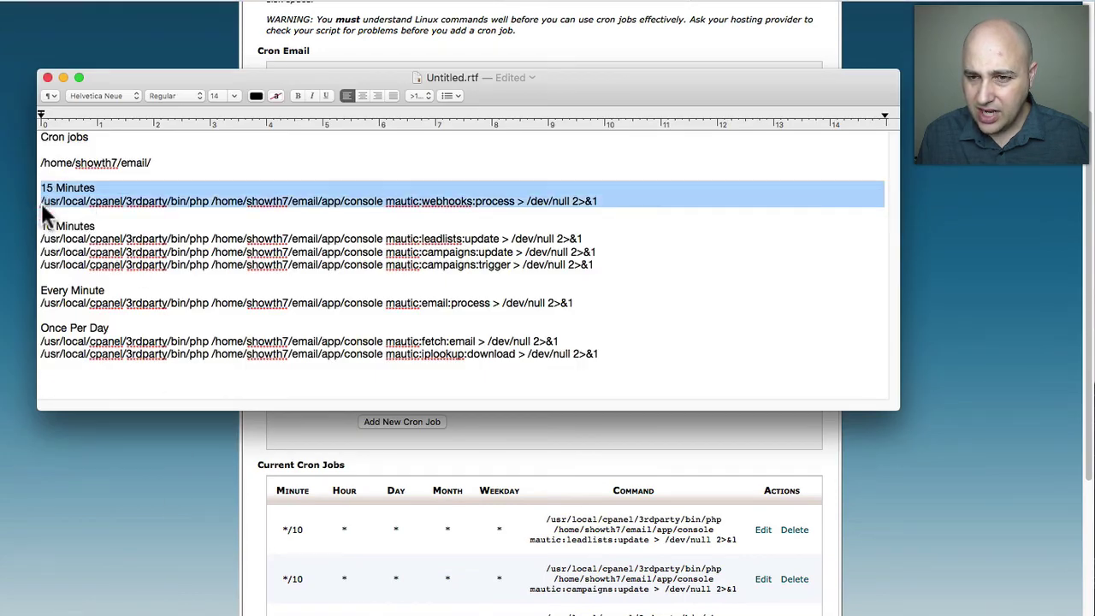
left_click(160, 467)
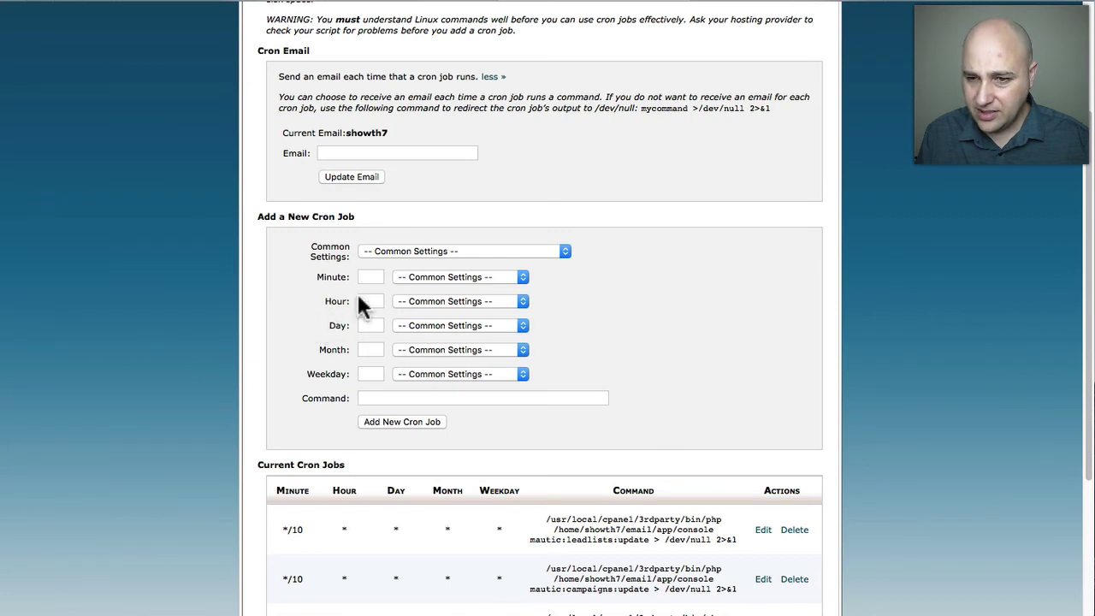
Apply the Once Per Five Minutes preset, then set the minute to every fifteen minutes (*/15)
left_click(400, 256)
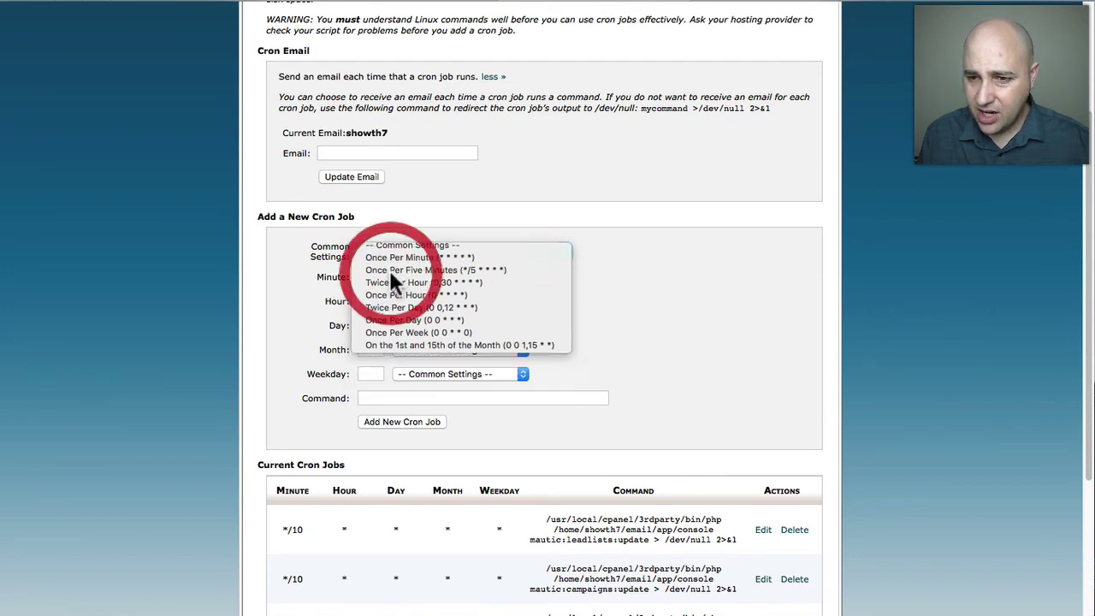
left_click(389, 276)
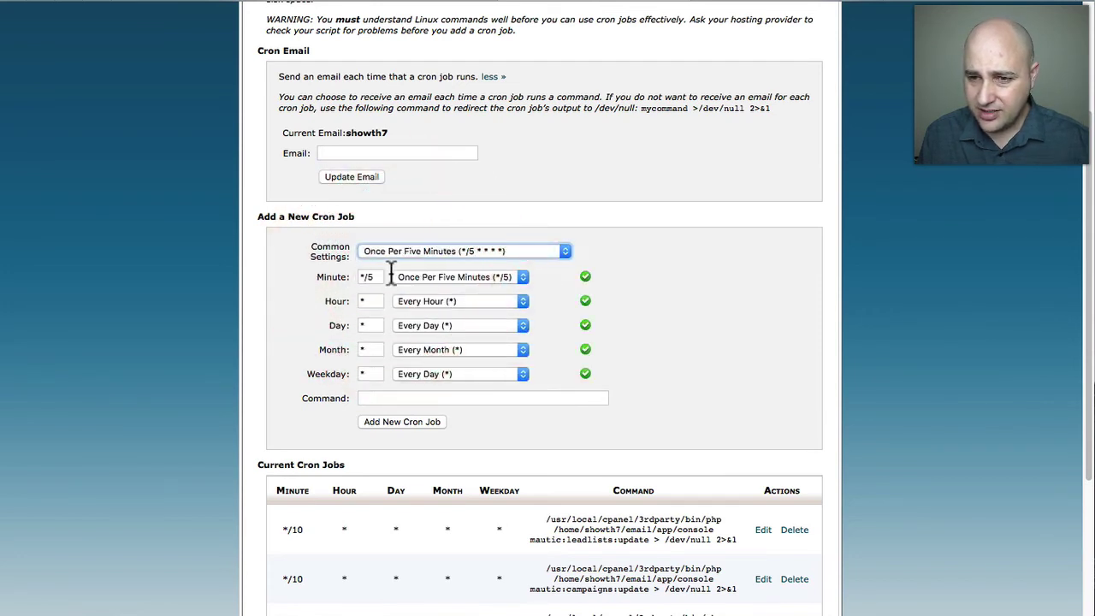
left_click(443, 277)
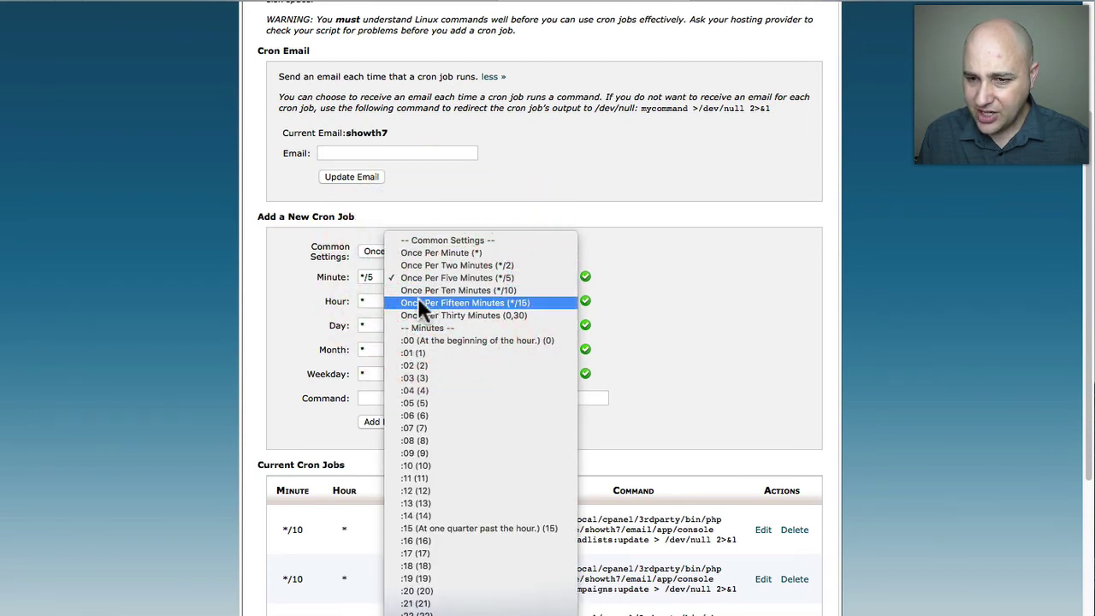
left_click(460, 303)
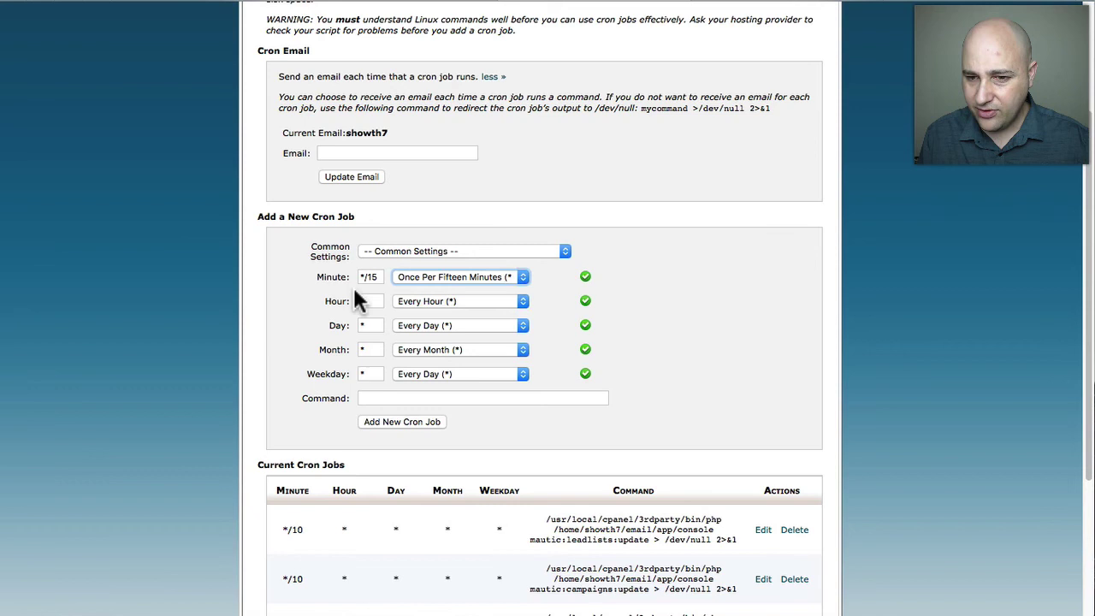
Add a */15 cron job running the pasted mautic:webhooks:process command and confirm seven Mautic jobs are listed
left_click(375, 395)
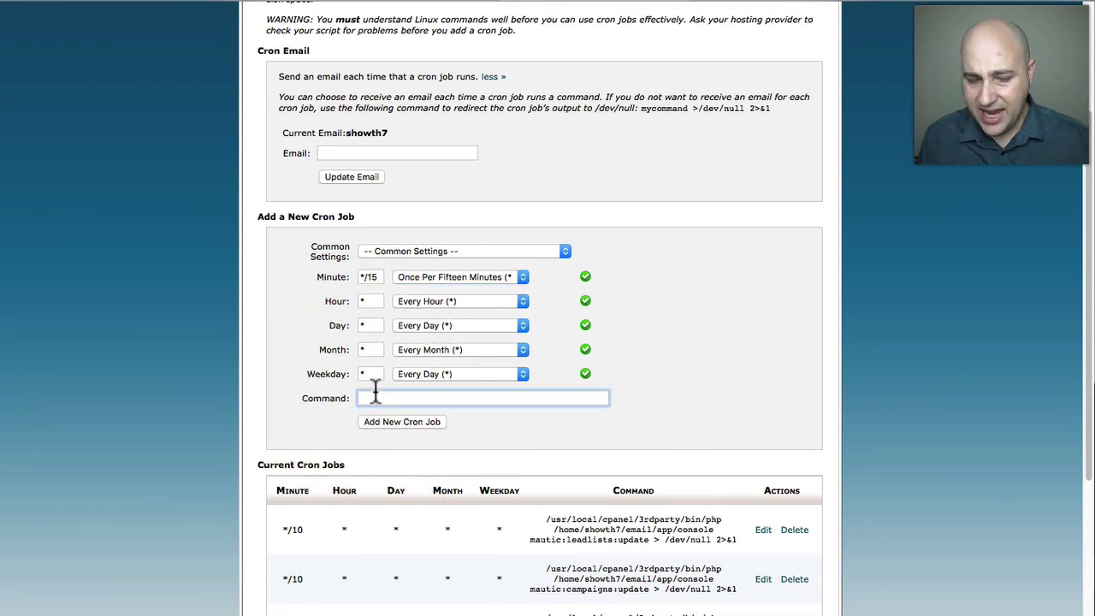
key("ctrl+v")
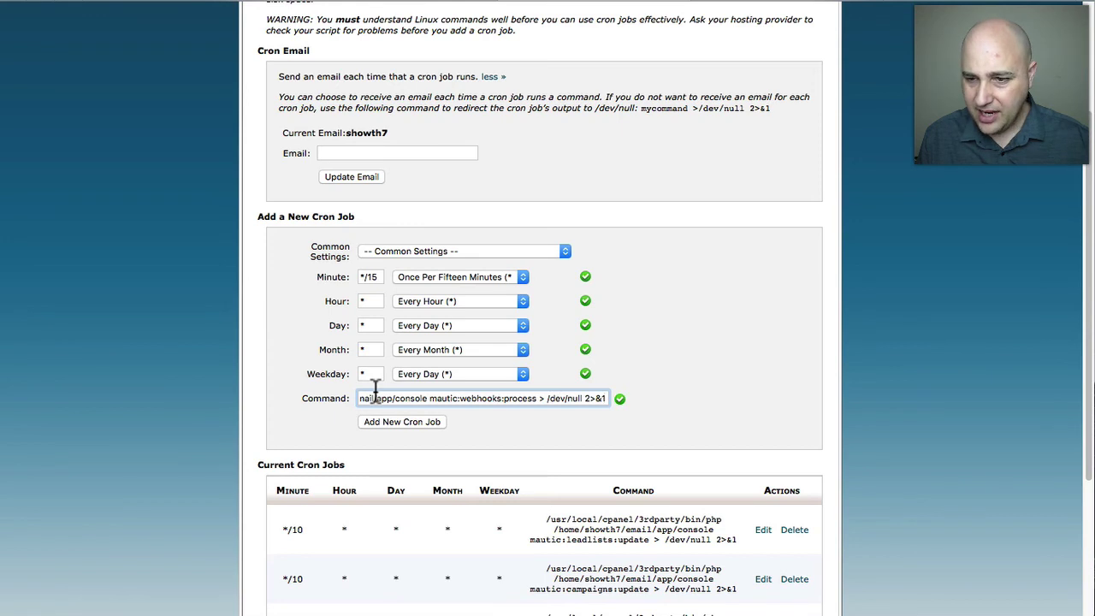
left_click_drag(437, 398, 300, 399)
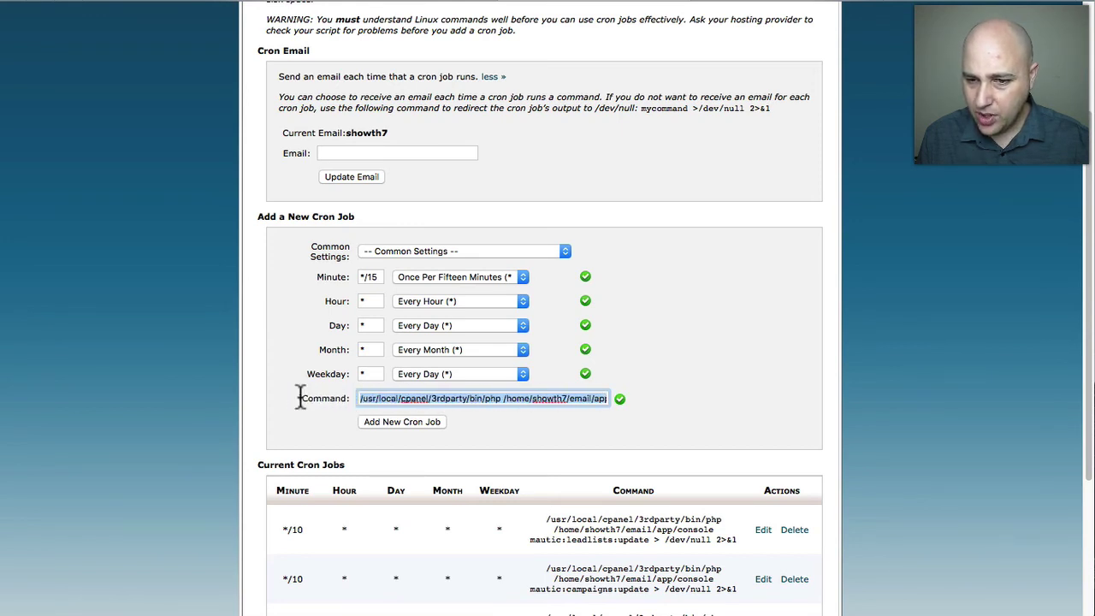
left_click(420, 398)
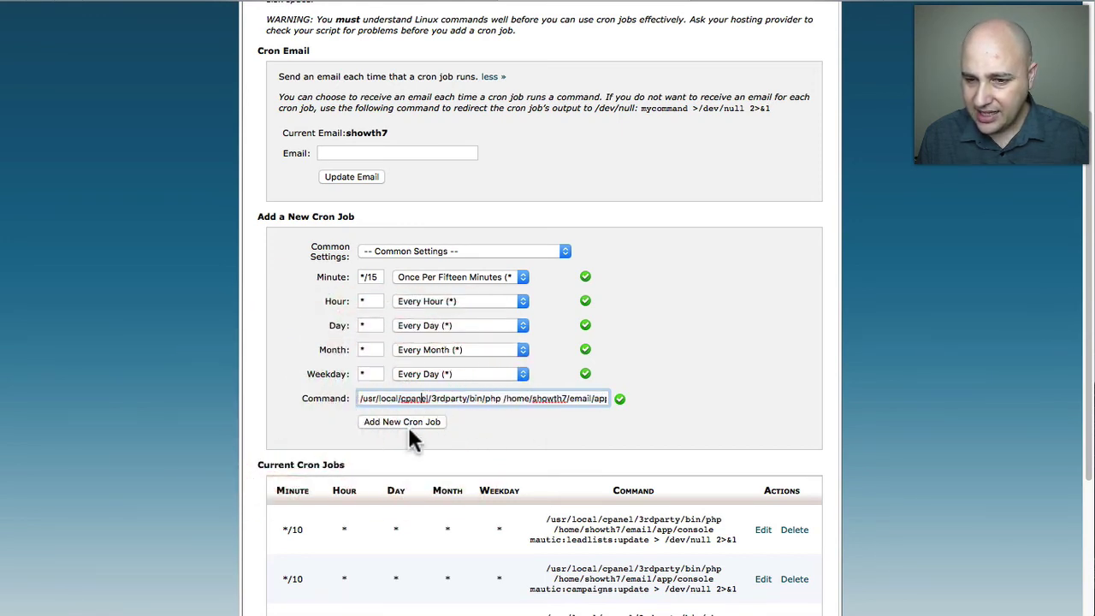
left_click(405, 421)
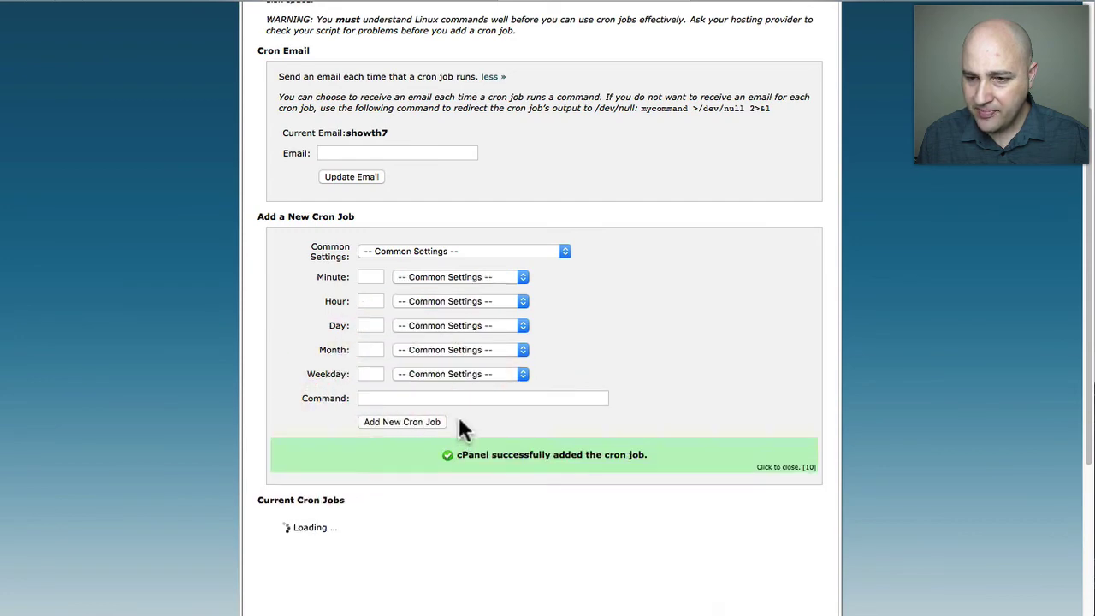
scroll(518, 453, "down", 3)
scroll(517, 455, "down", 3)
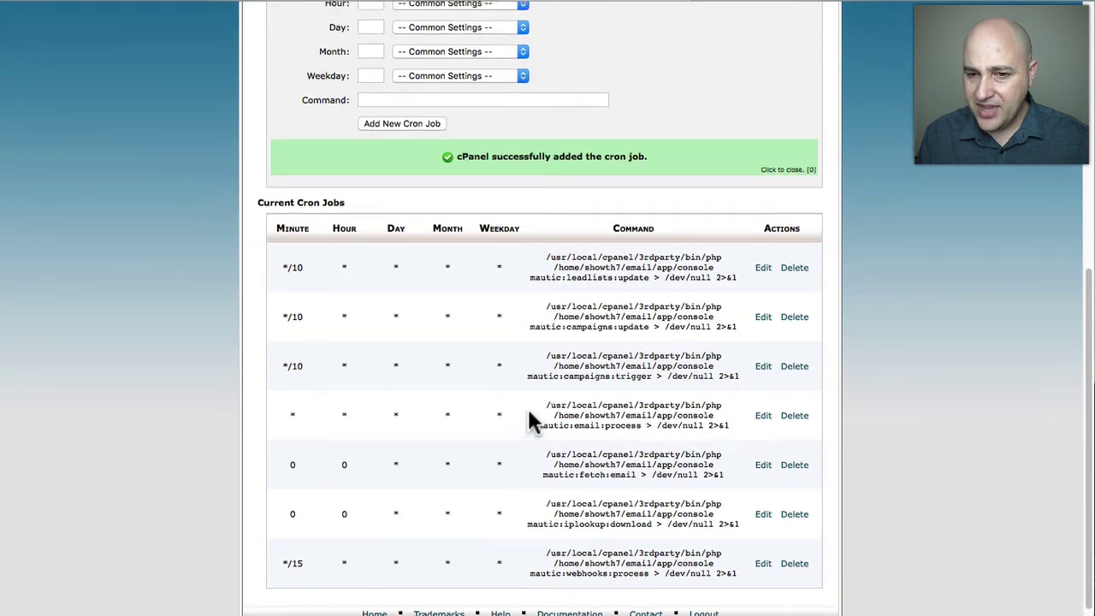
scroll(526, 406, "up", 10)
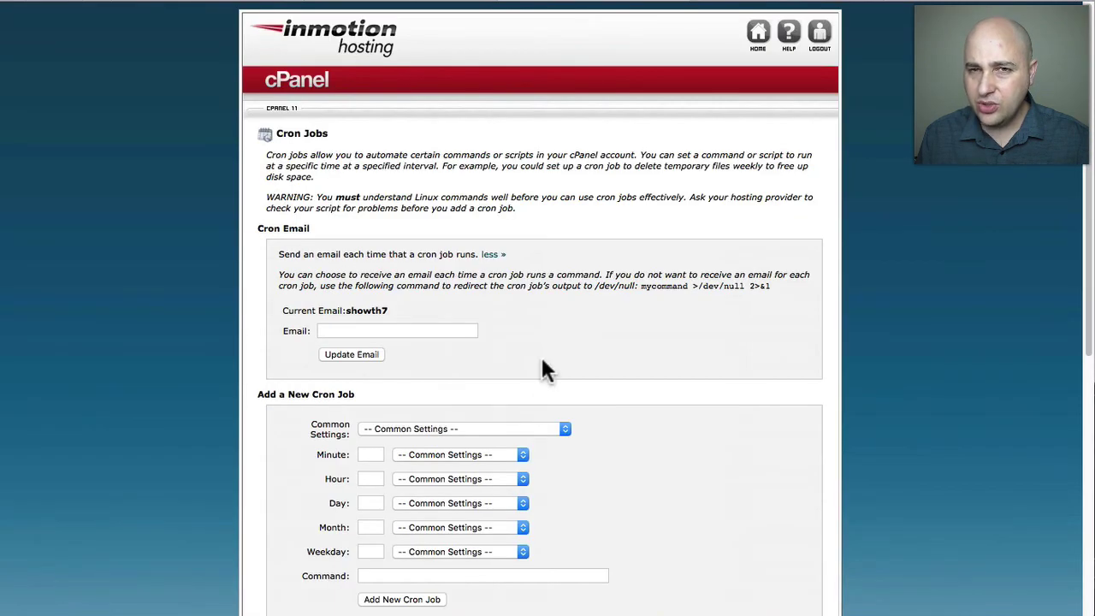